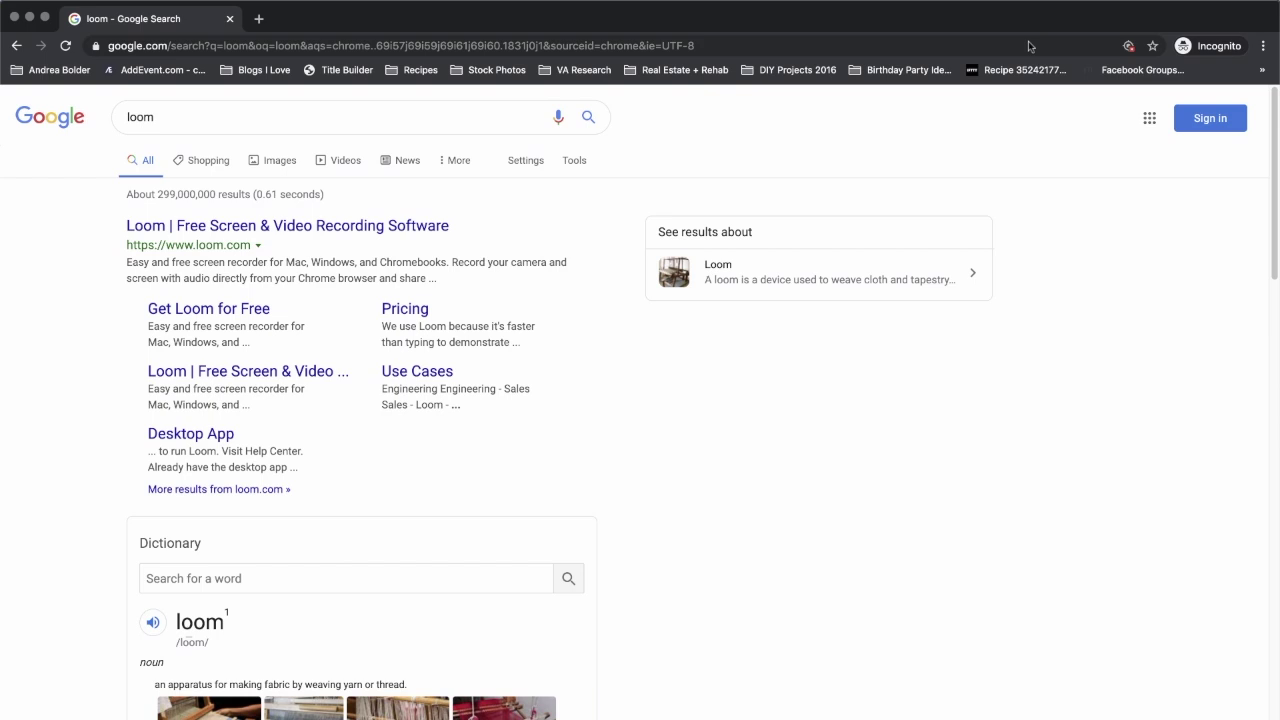
# - Open the Loom website from the search results, sign up with Google and decline the notification offer
pyautogui.click(268, 225)
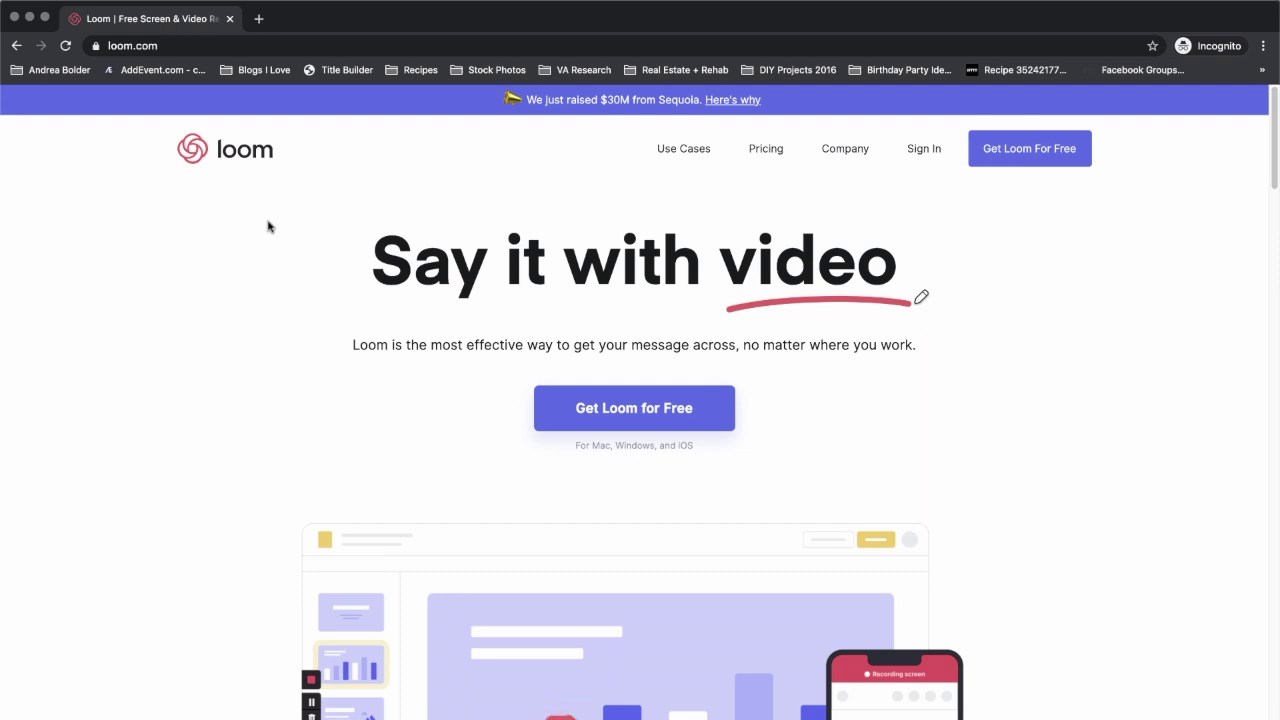
pyautogui.click(1040, 159)
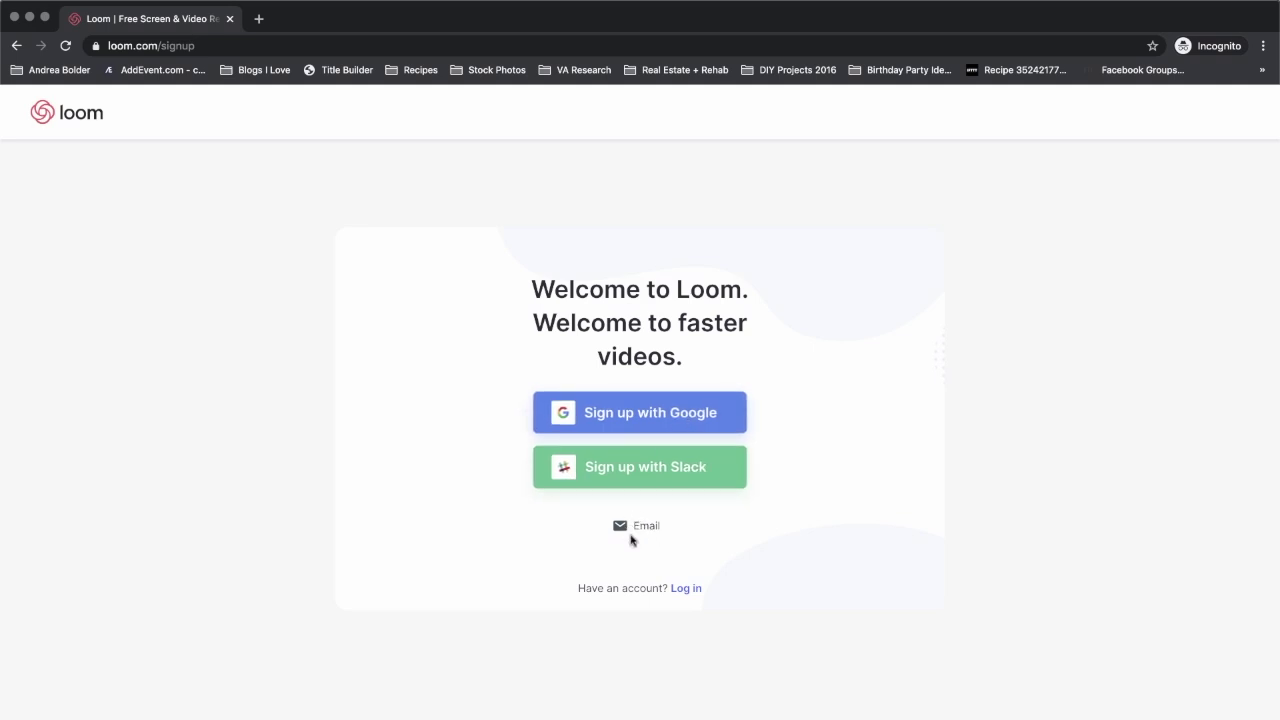
pyautogui.click(683, 429)
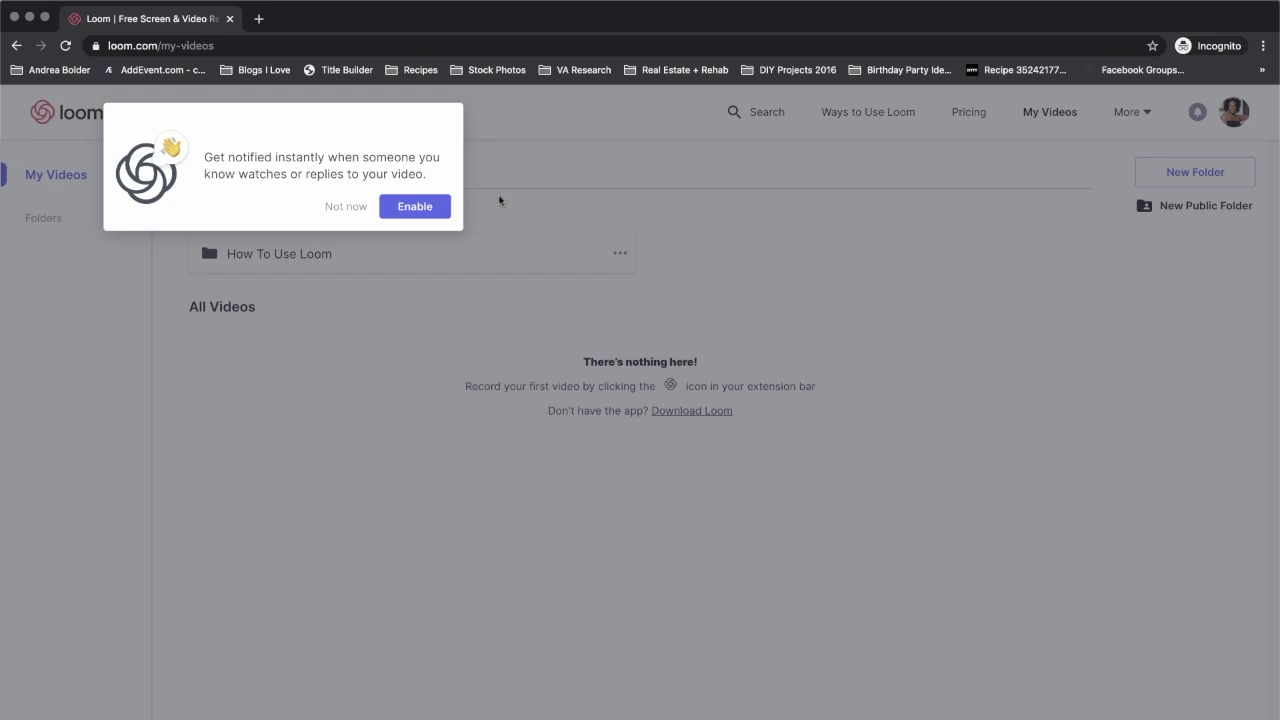
pyautogui.click(351, 209)
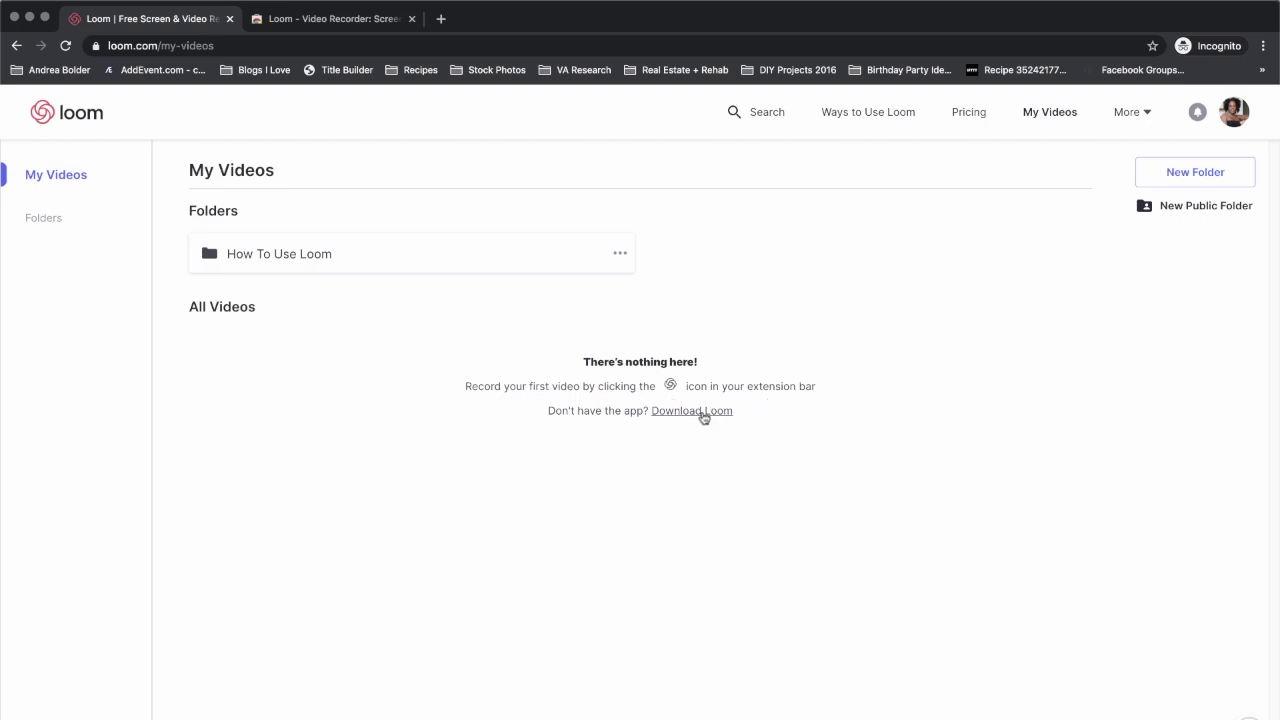
# - Install the Loom video recorder extension for Chrome from Loom's download options
pyautogui.click(703, 416)
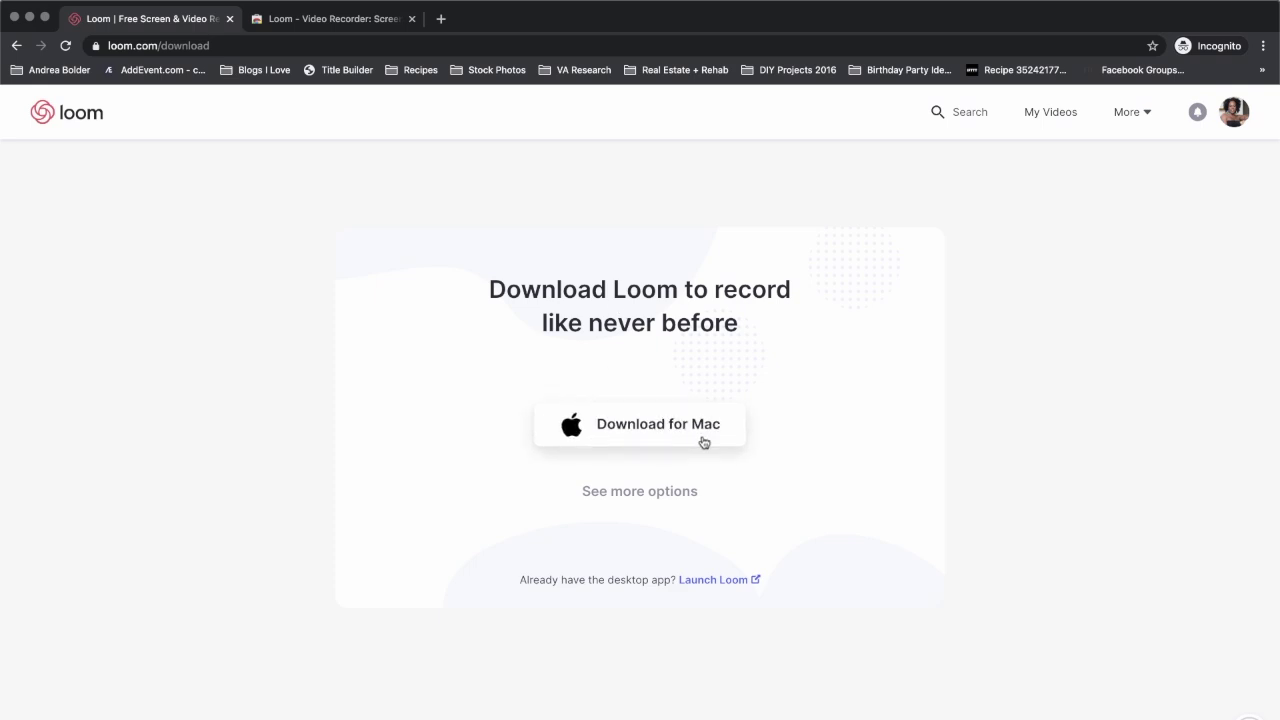
pyautogui.click(646, 491)
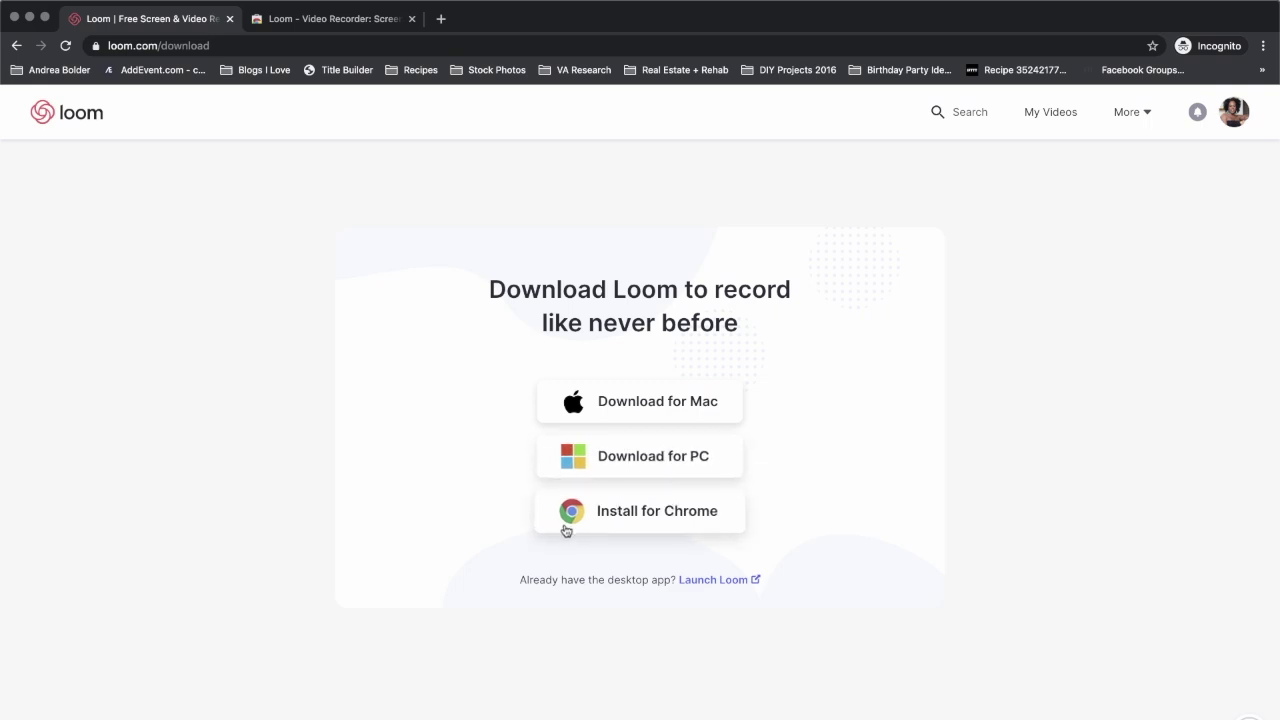
pyautogui.click(665, 529)
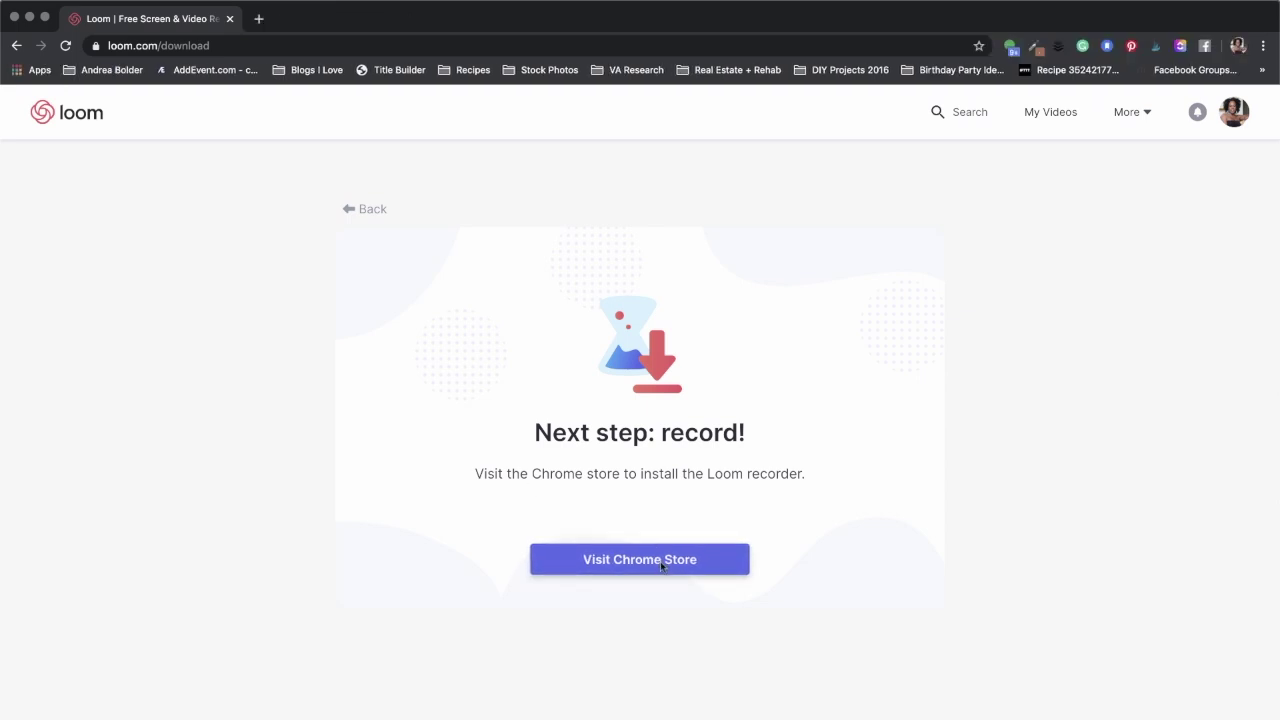
pyautogui.click(660, 561)
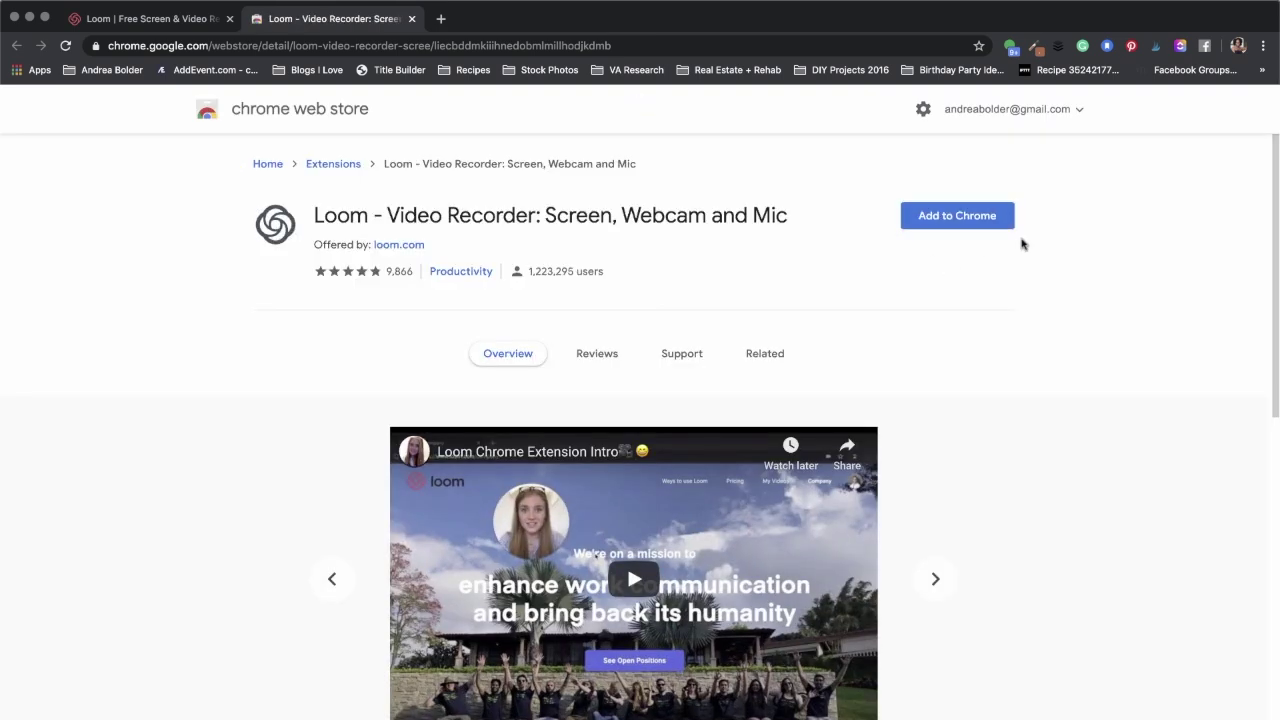
pyautogui.click(964, 224)
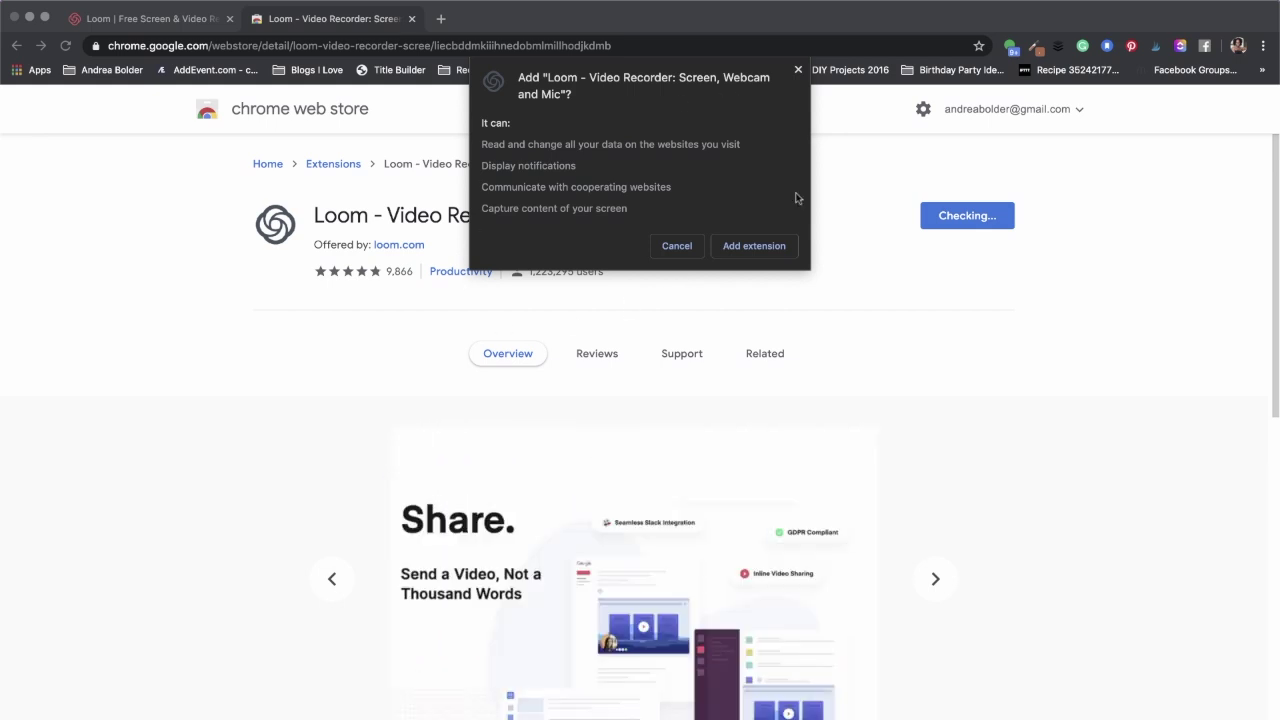
pyautogui.click(768, 248)
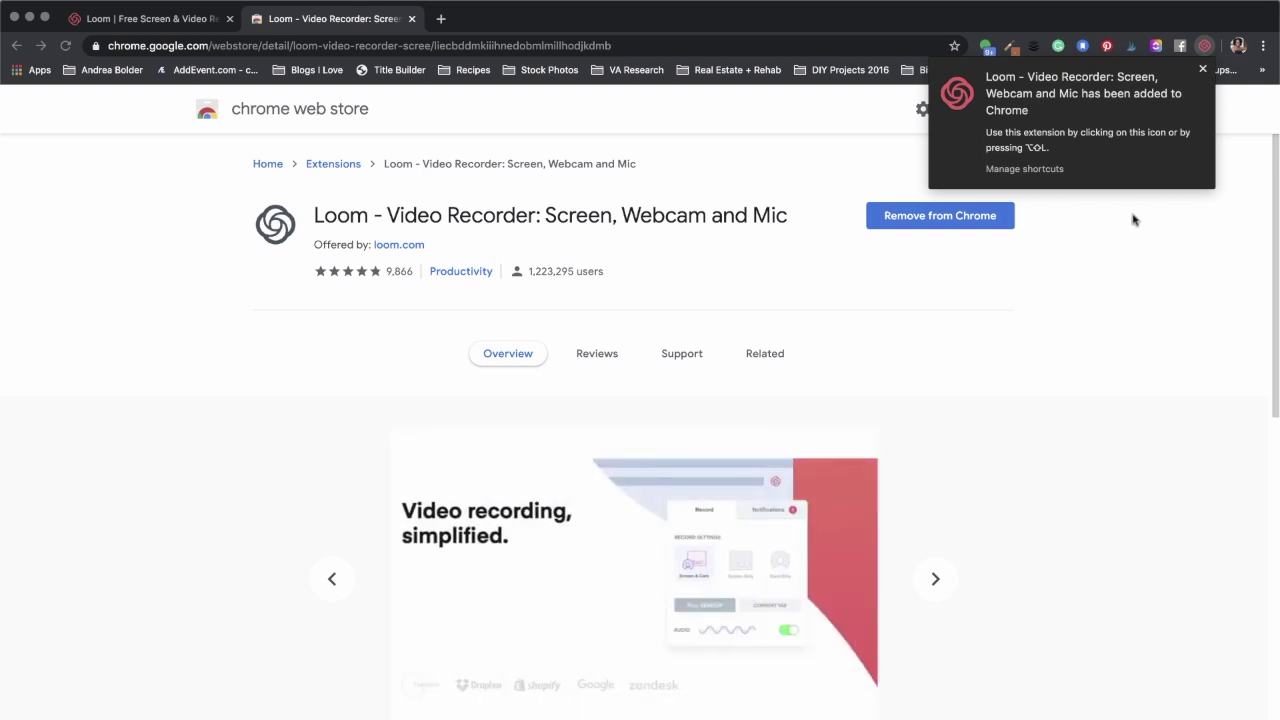
# - Launch the Loom extension from the My Videos page and allow it to use the microphone and camera
pyautogui.hotkey('ctrl', 'shift', 'Tab')
pyautogui.click(1043, 119)
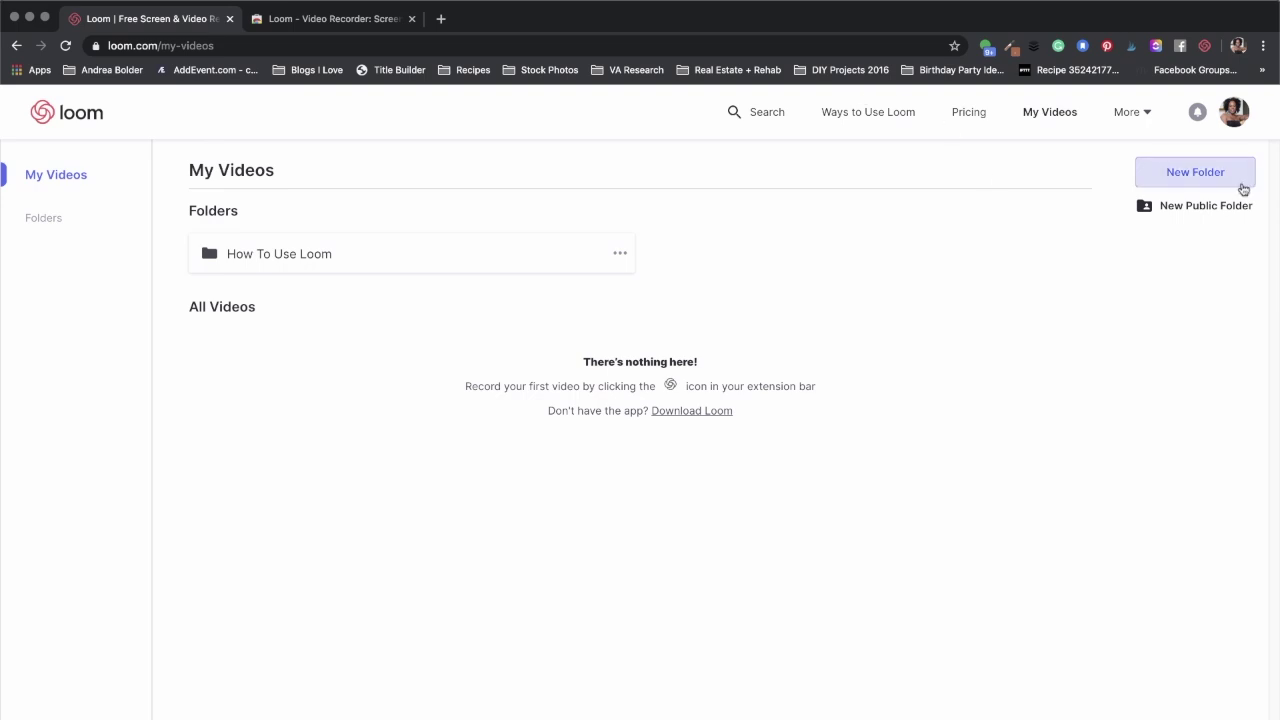
pyautogui.click(1204, 47)
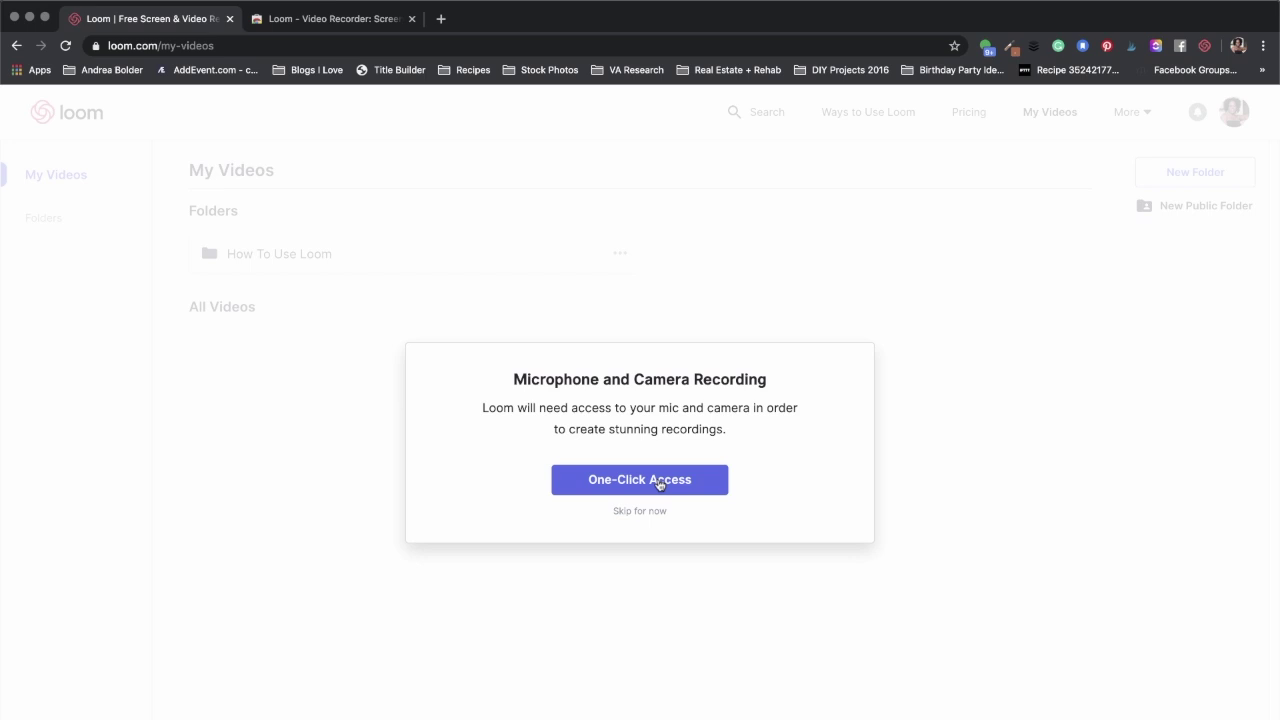
pyautogui.click(660, 484)
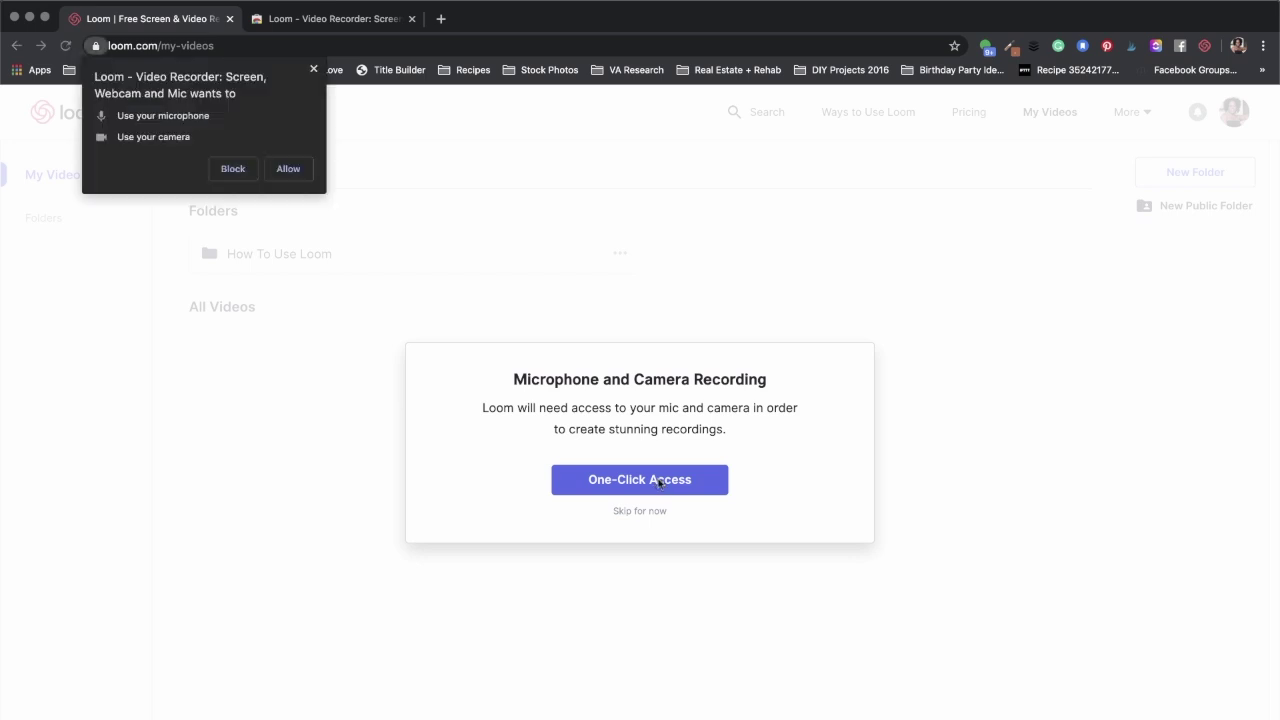
pyautogui.click(286, 172)
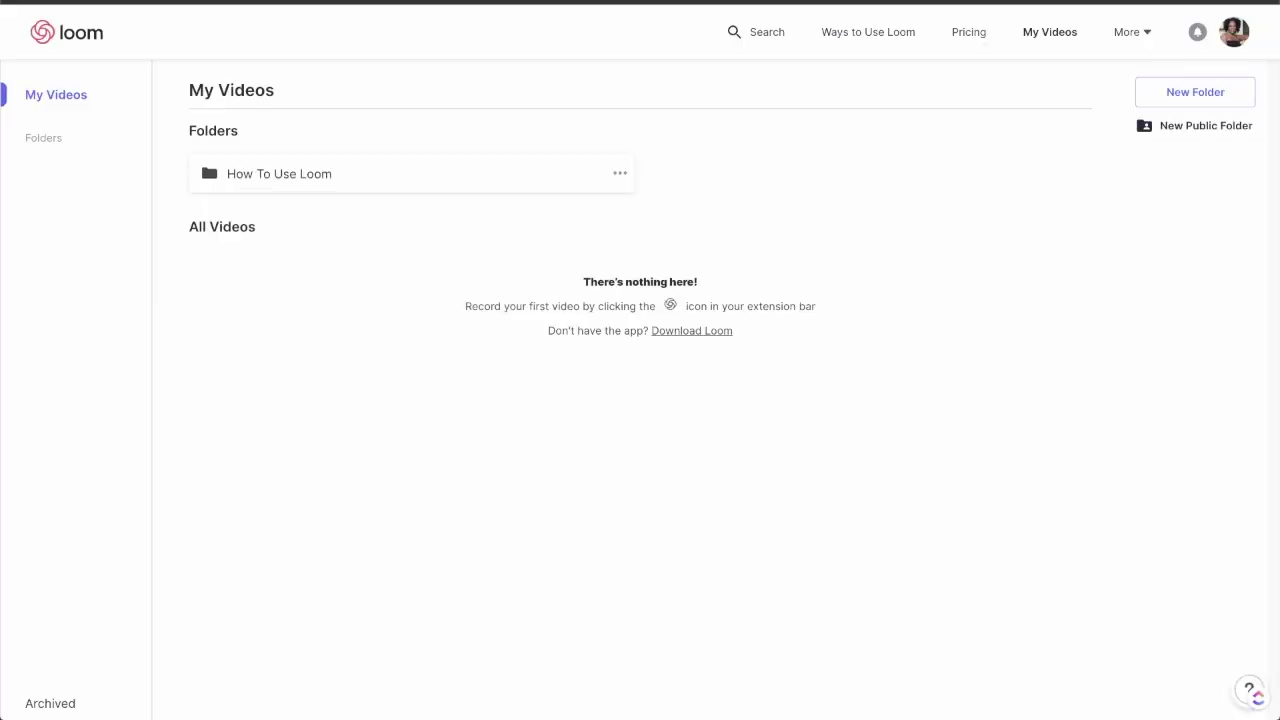
# - Open the Loom recorder, try the Screen Only and Cam Only modes, and close the camera bubble
pyautogui.hotkey('alt', 'shift', 'l')
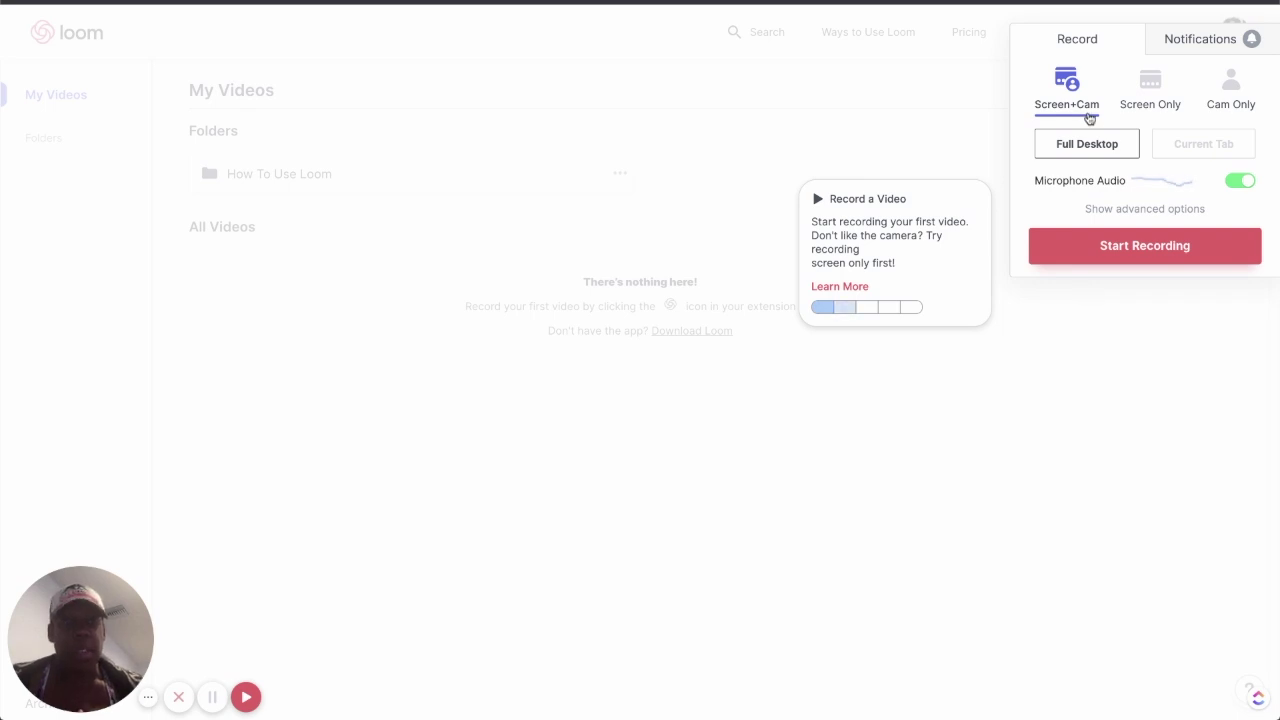
pyautogui.click(1154, 108)
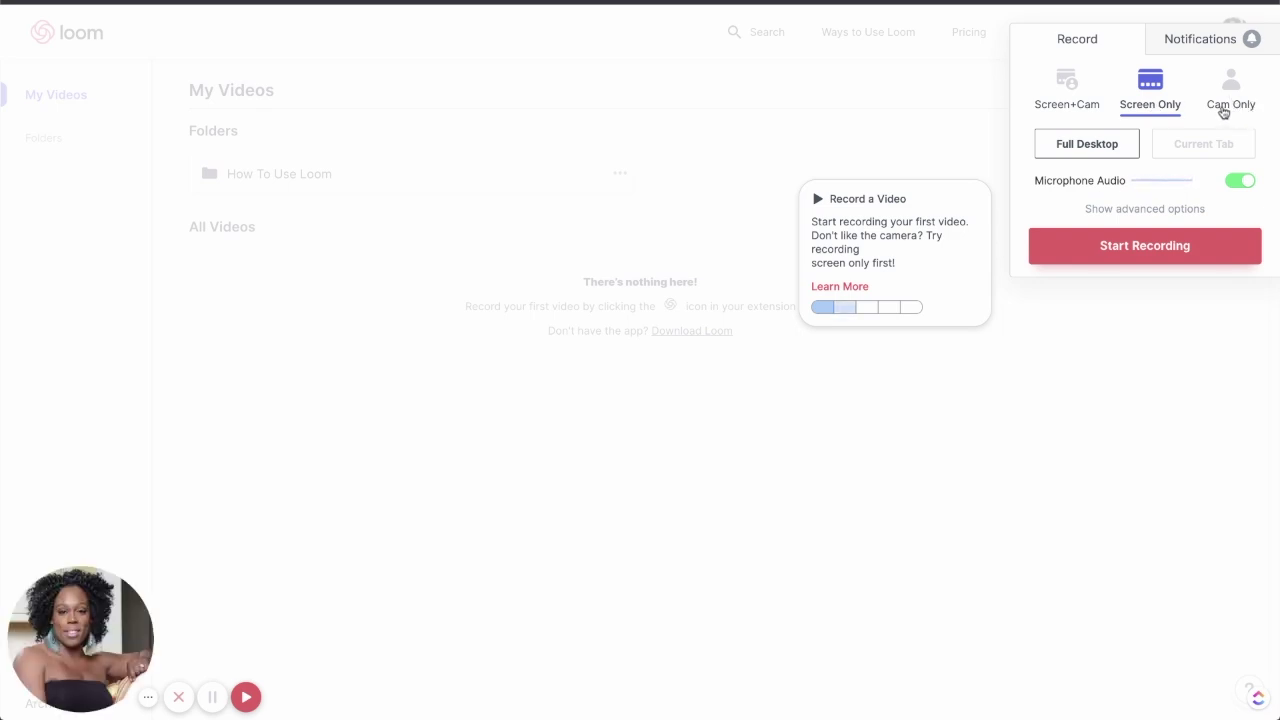
pyautogui.click(1224, 108)
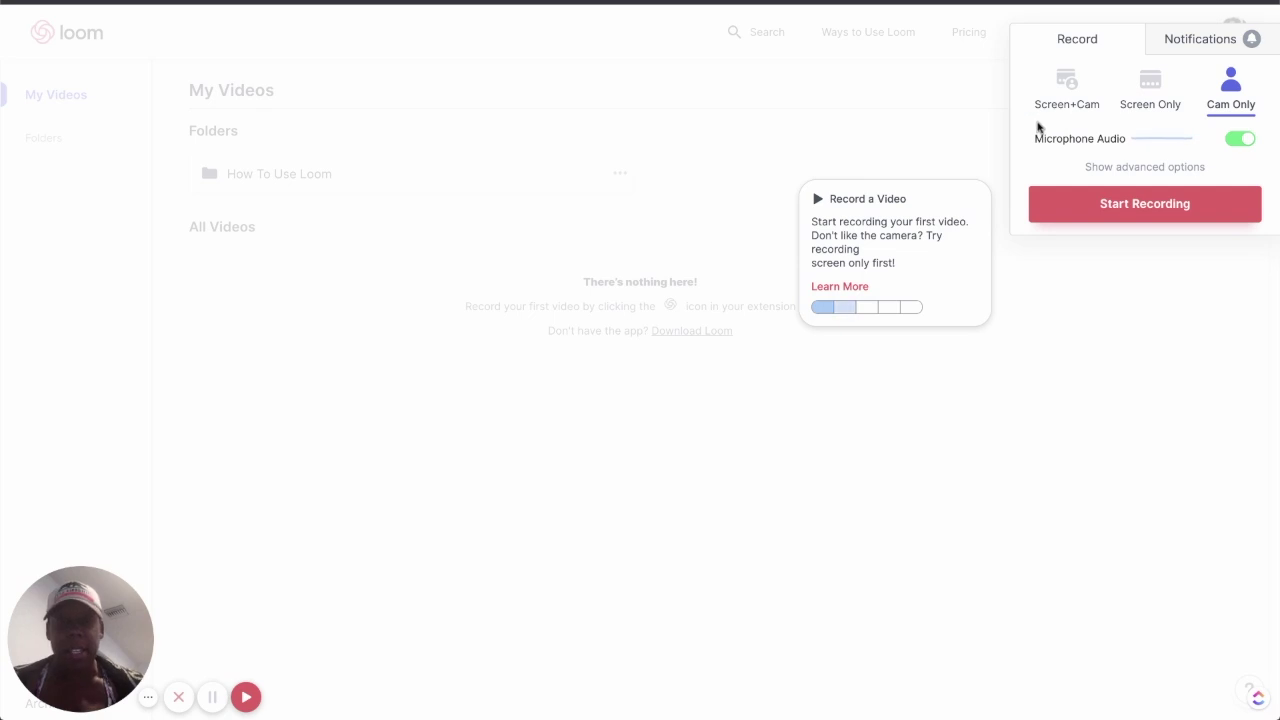
pyautogui.moveTo(114, 642)
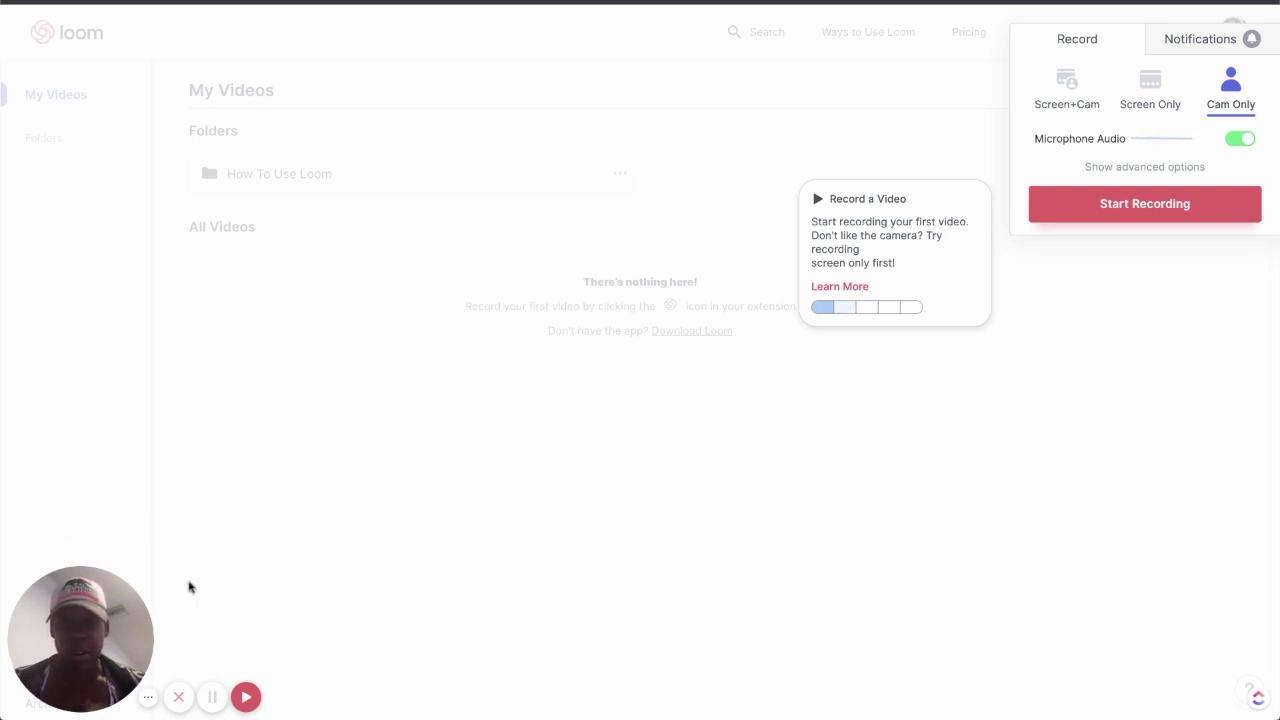
pyautogui.click(29, 594)
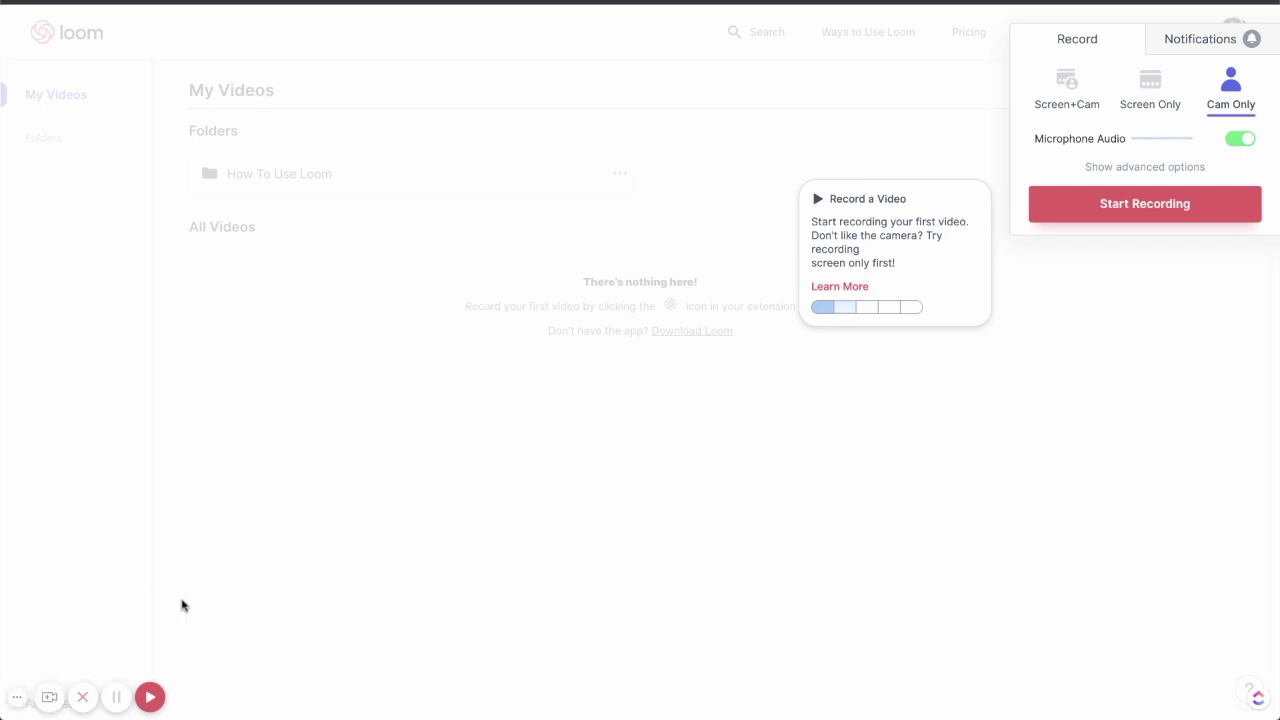
# - Set the recorder to Screen+Cam for the Current Tab and enable Use Photo for Screen Only in the advanced options
pyautogui.click(1067, 103)
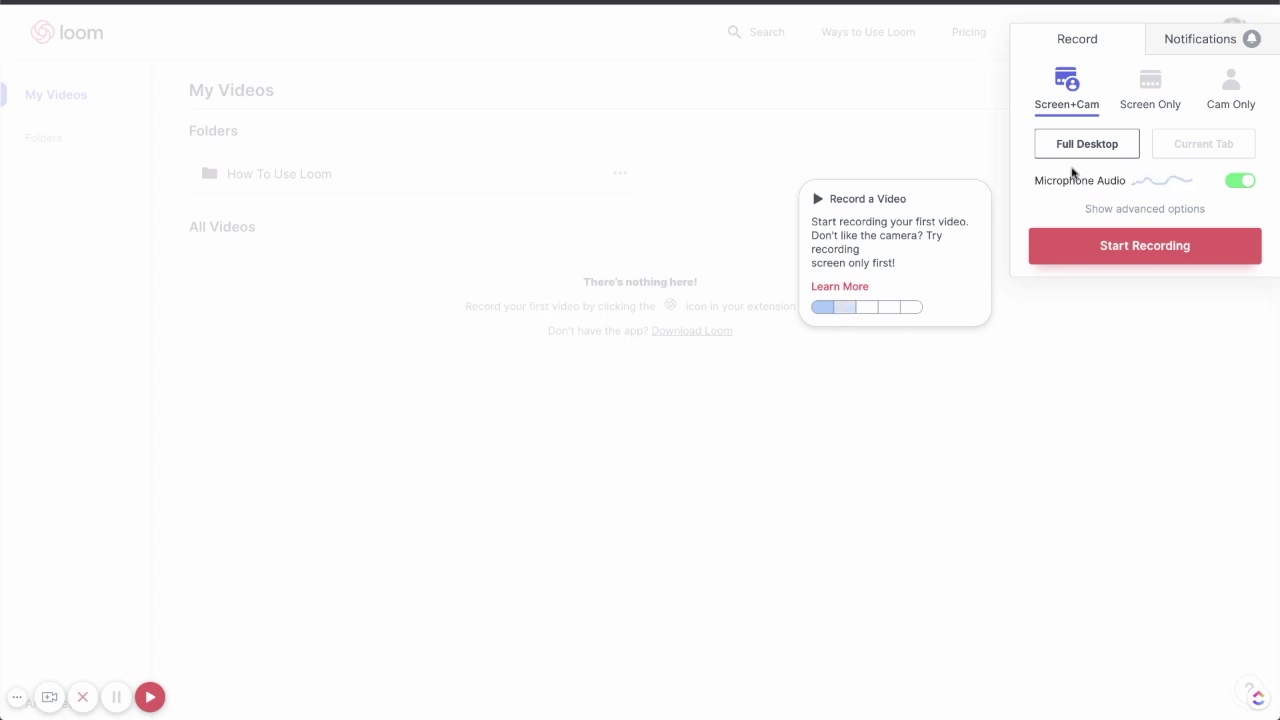
pyautogui.click(1209, 148)
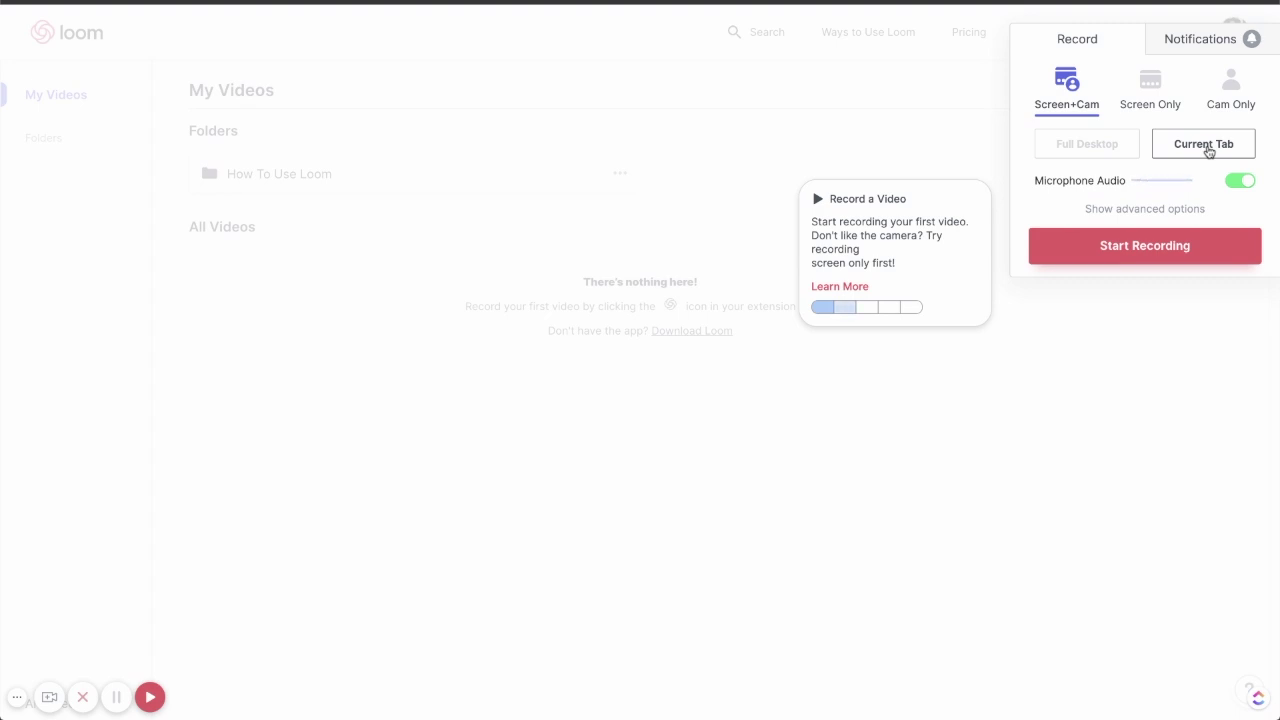
pyautogui.click(1136, 210)
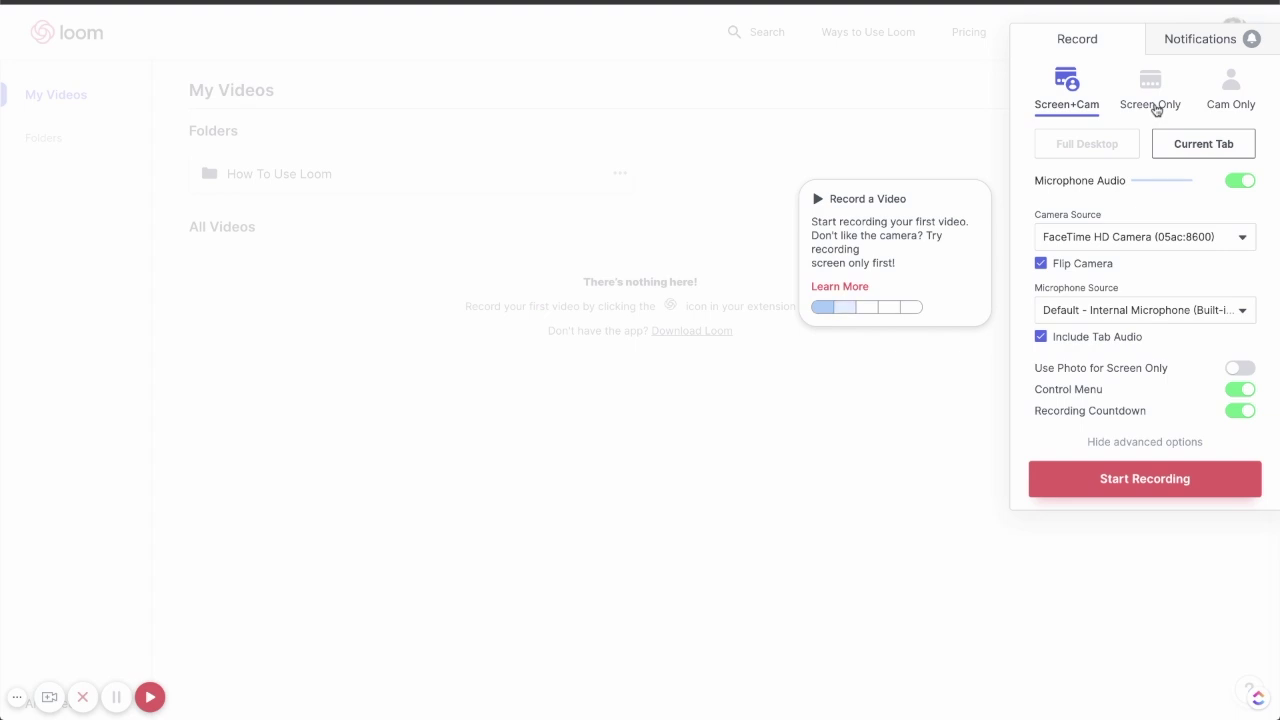
pyautogui.click(1246, 370)
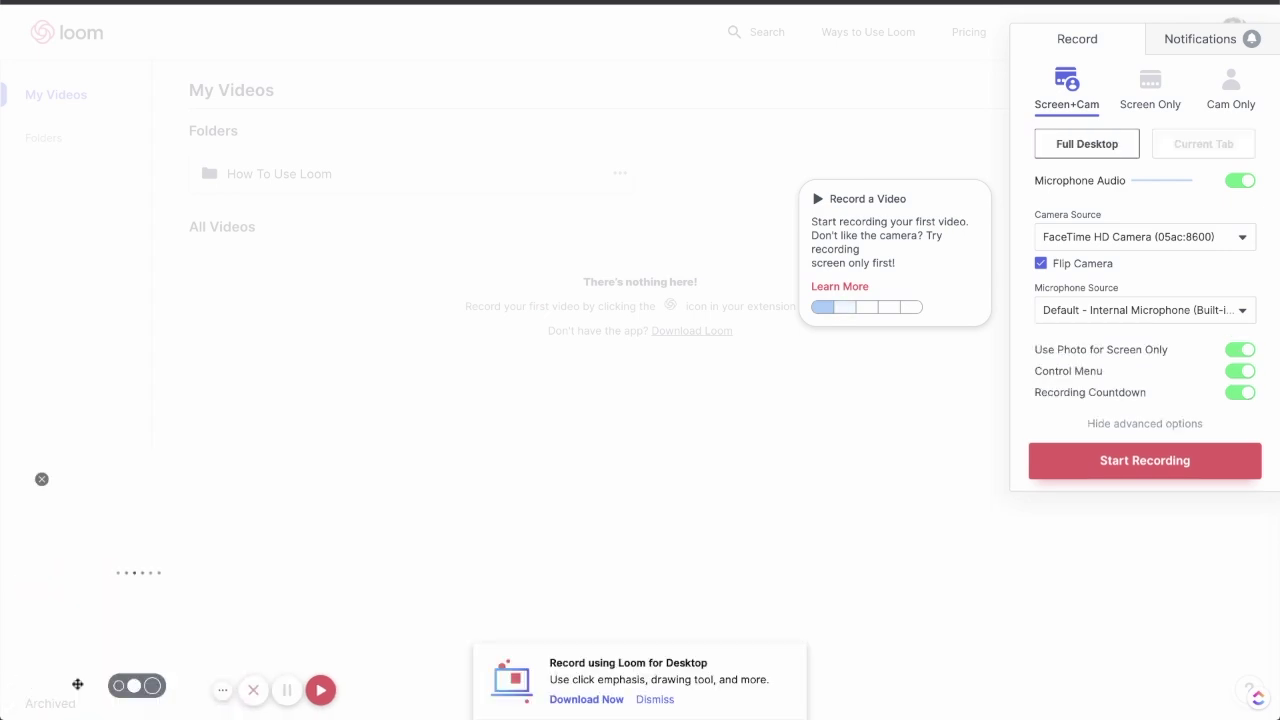
# - Try the camera bubble at its largest and smallest sizes and move it to the page's upper-left corner
pyautogui.click(152, 686)
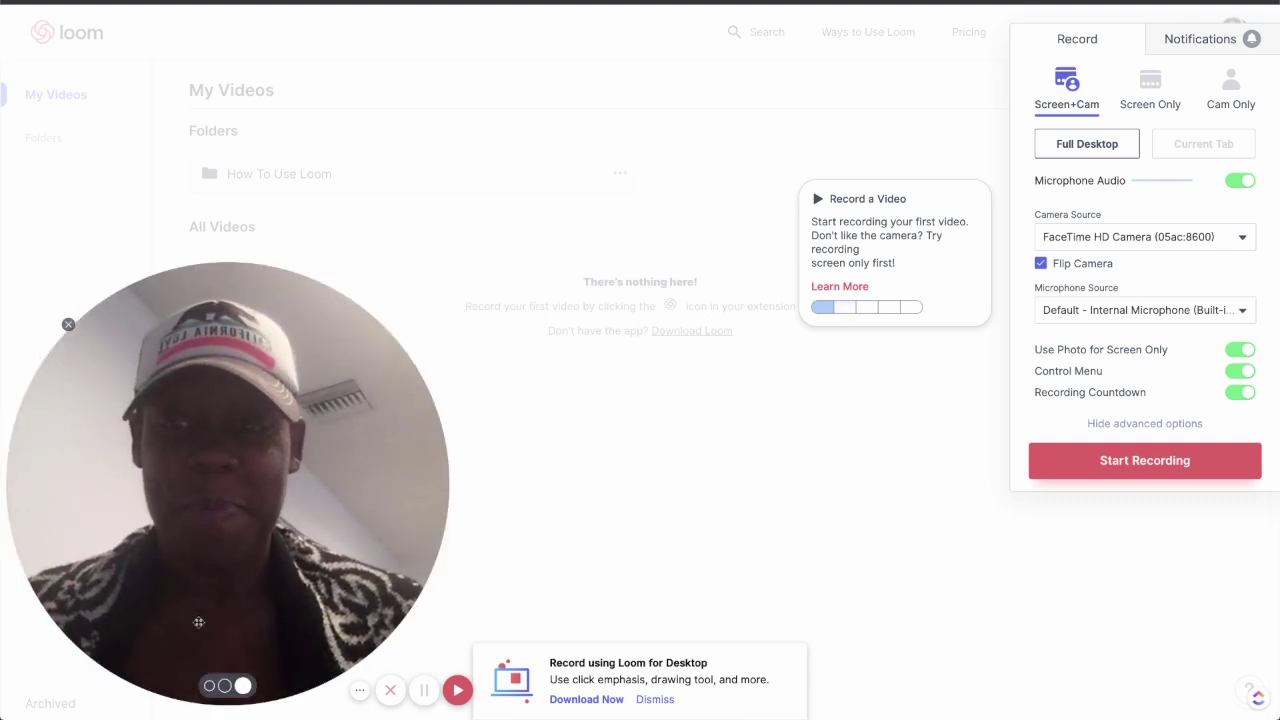
pyautogui.click(209, 686)
pyautogui.moveTo(80, 630); pyautogui.dragTo(134, 128)
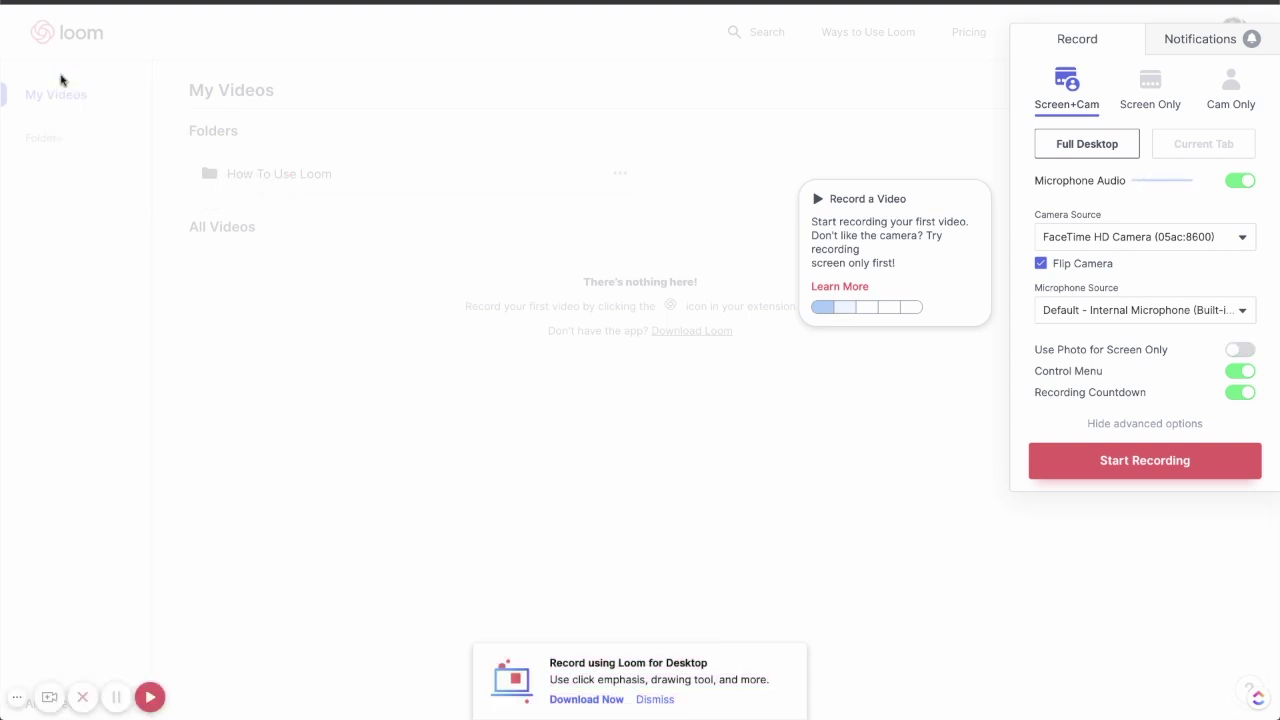
# - Start recording and share the entire screen after checking the available application windows
pyautogui.click(1130, 470)
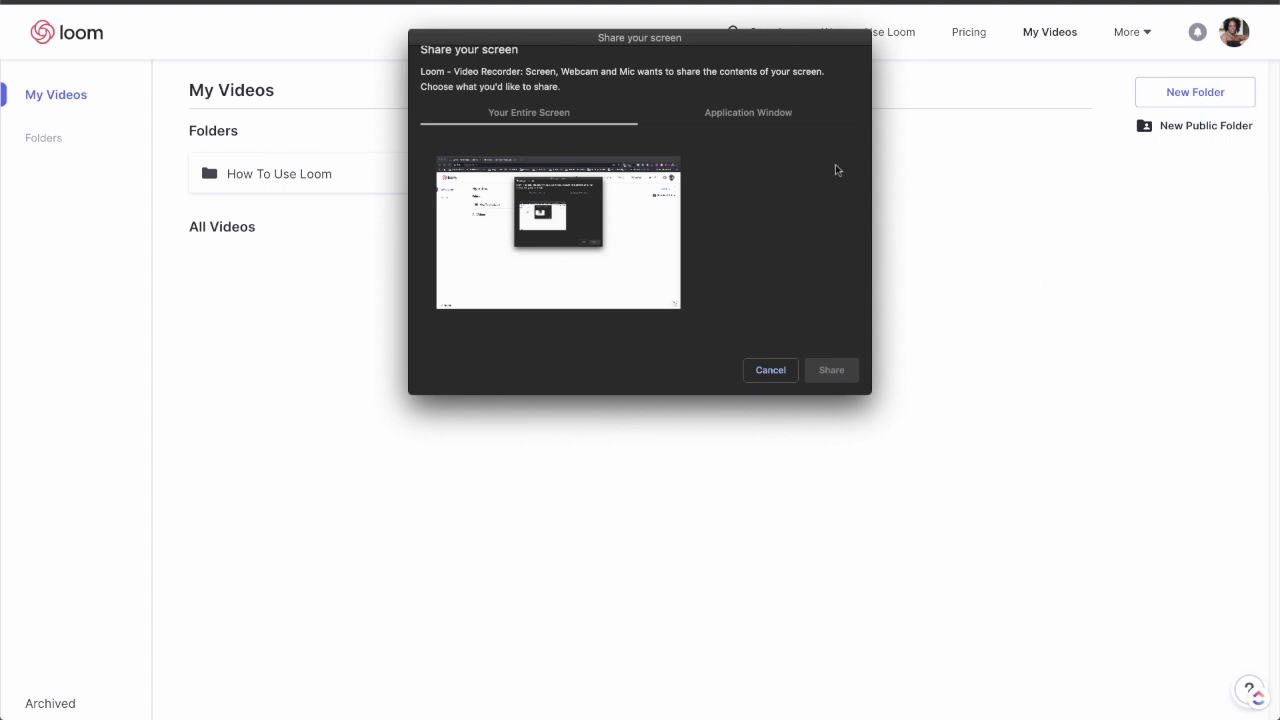
pyautogui.click(755, 113)
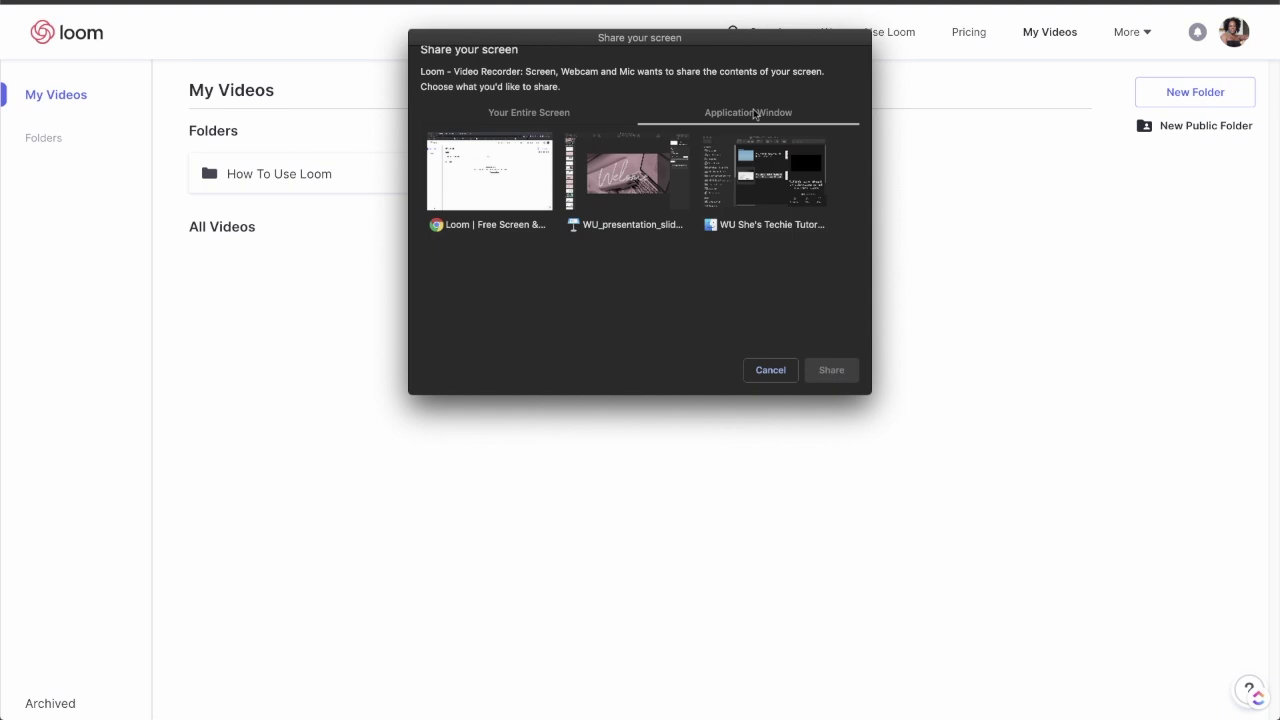
pyautogui.click(538, 114)
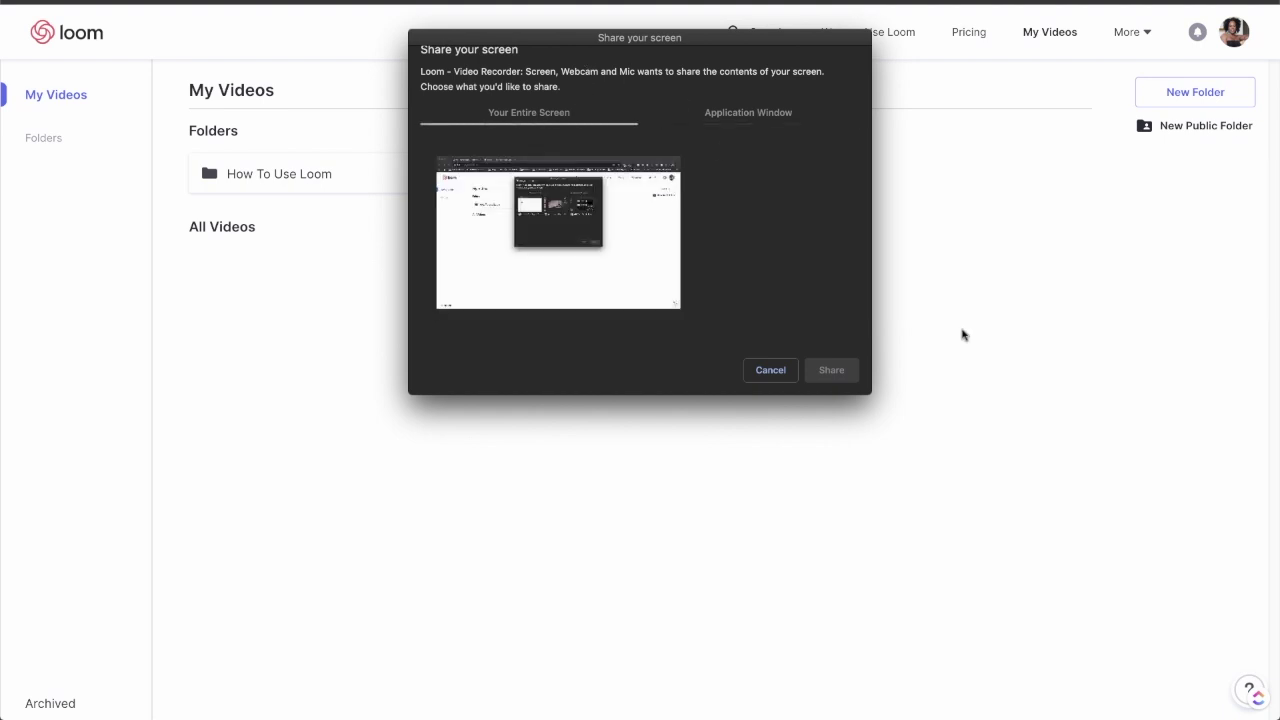
pyautogui.click(600, 267)
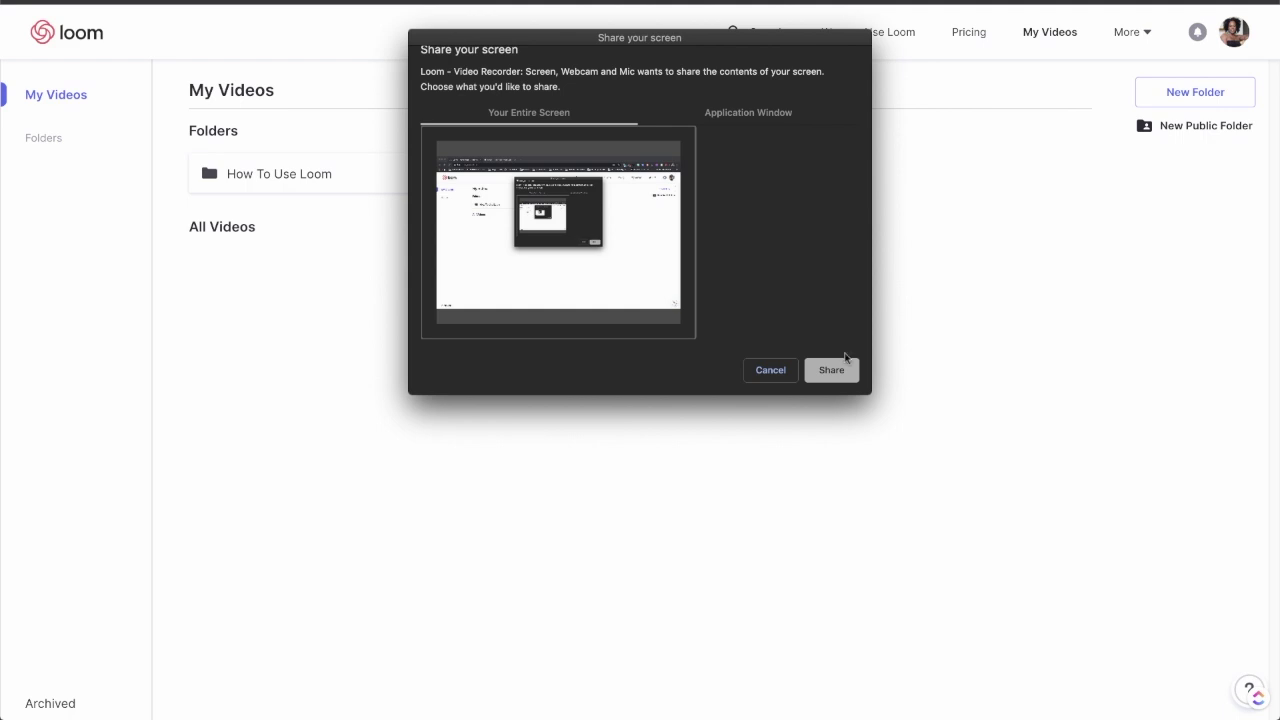
pyautogui.click(834, 371)
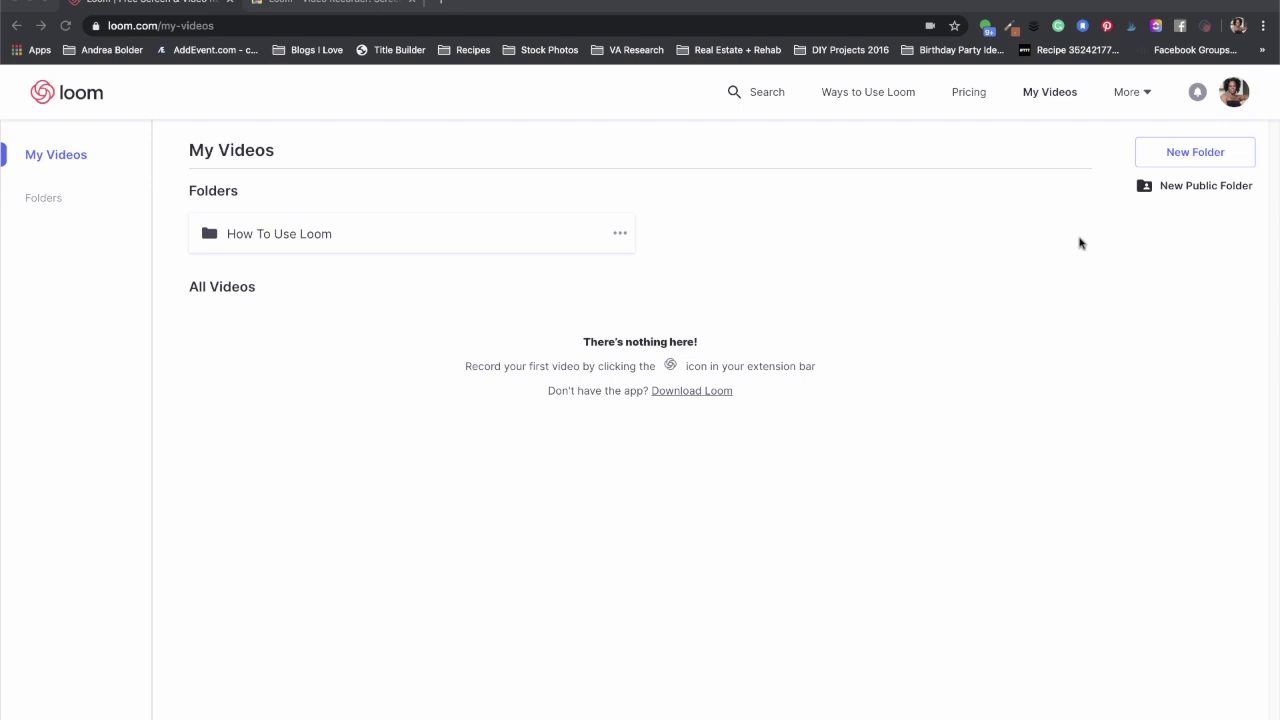
# - Finish the recording and start the editing and sharing tour, advancing past the title tip
pyautogui.click(328, 8)
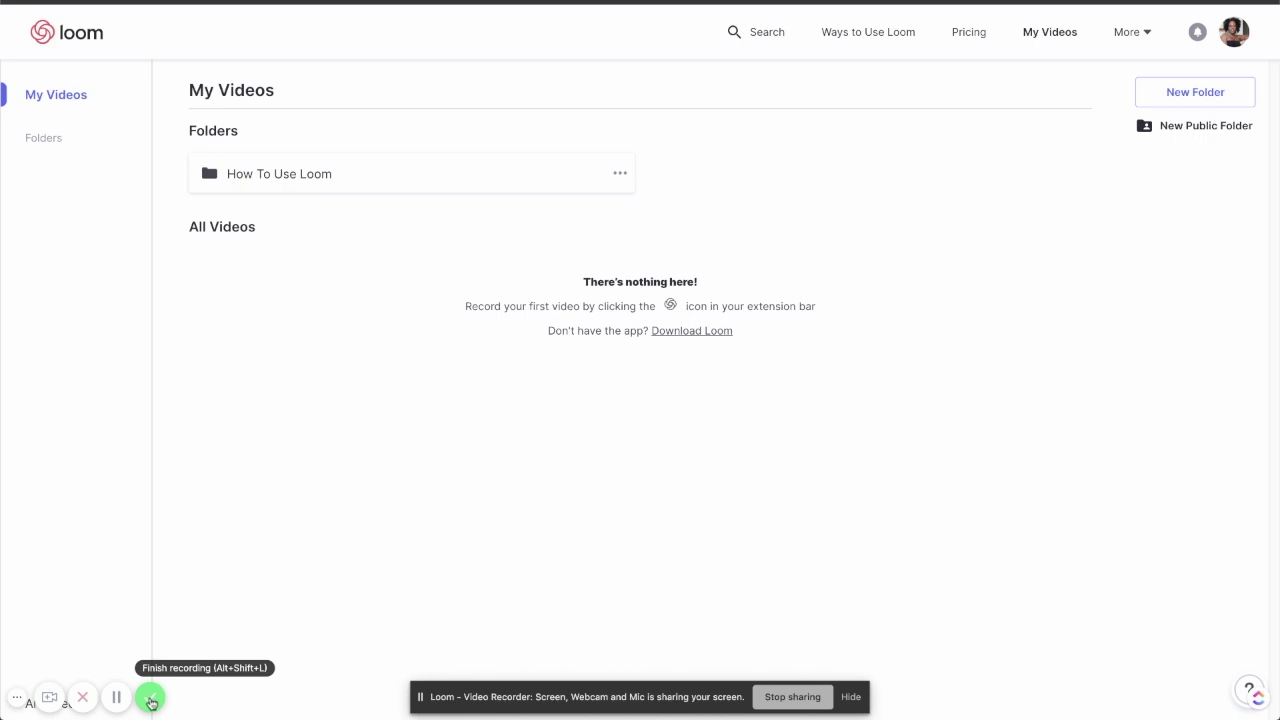
pyautogui.click(151, 700)
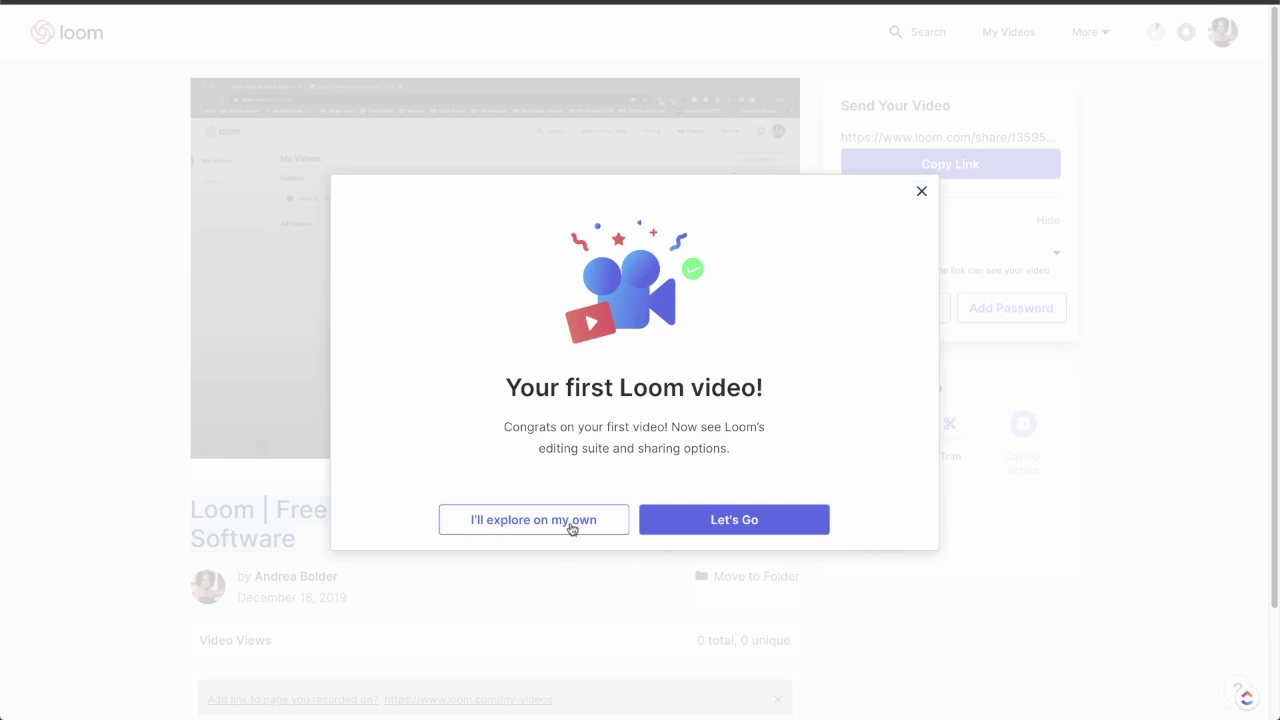
pyautogui.click(727, 519)
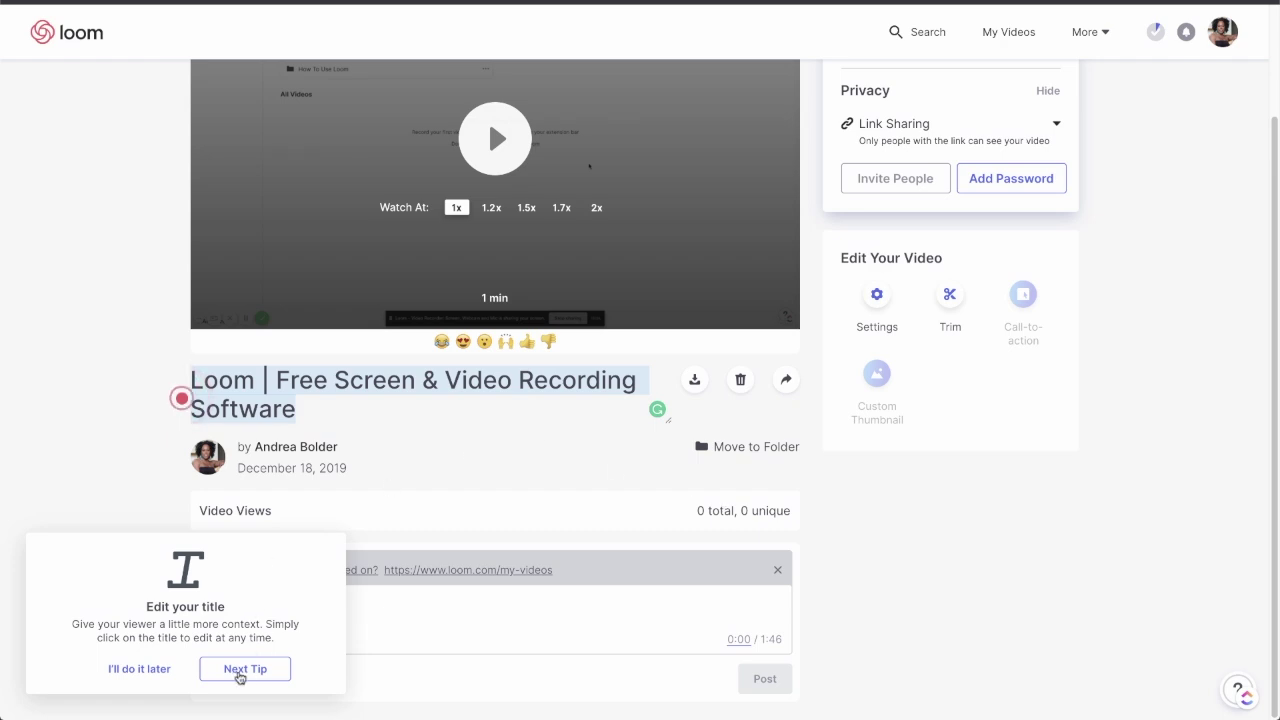
pyautogui.click(242, 673)
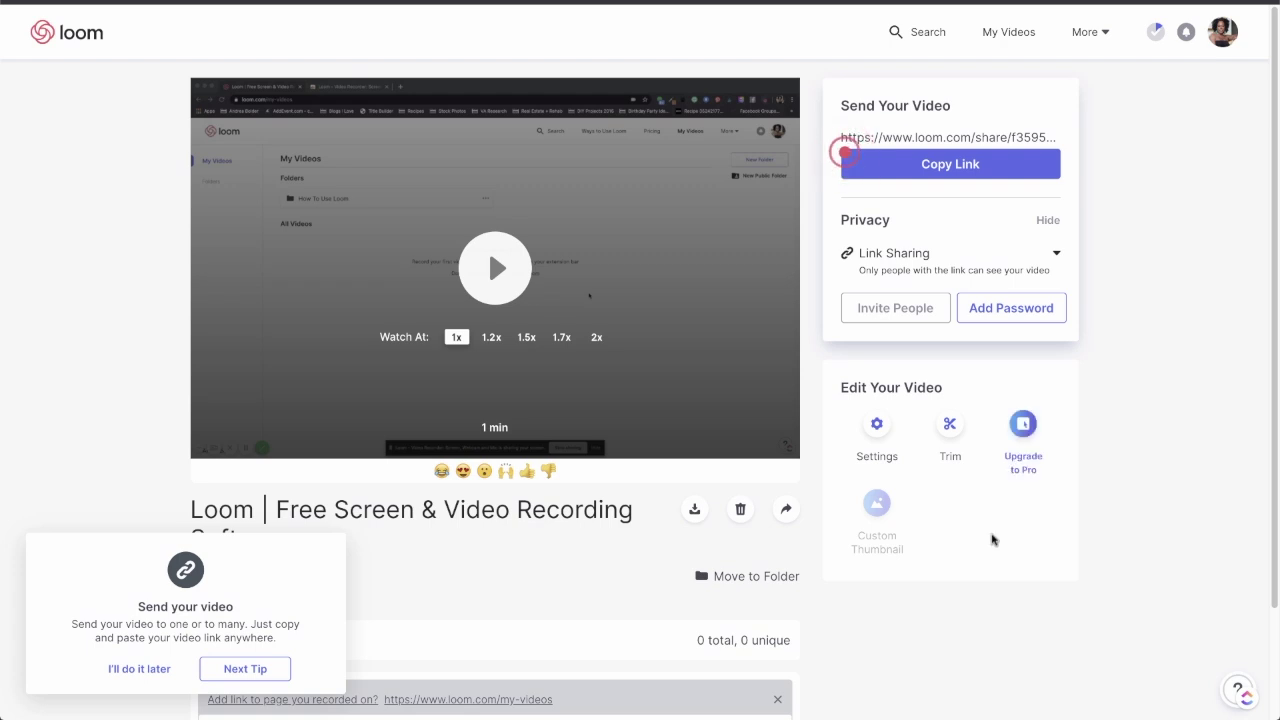
# - Review the video's settings, switching the emoji reactions' Use as default option on and back off, and save them
pyautogui.click(880, 430)
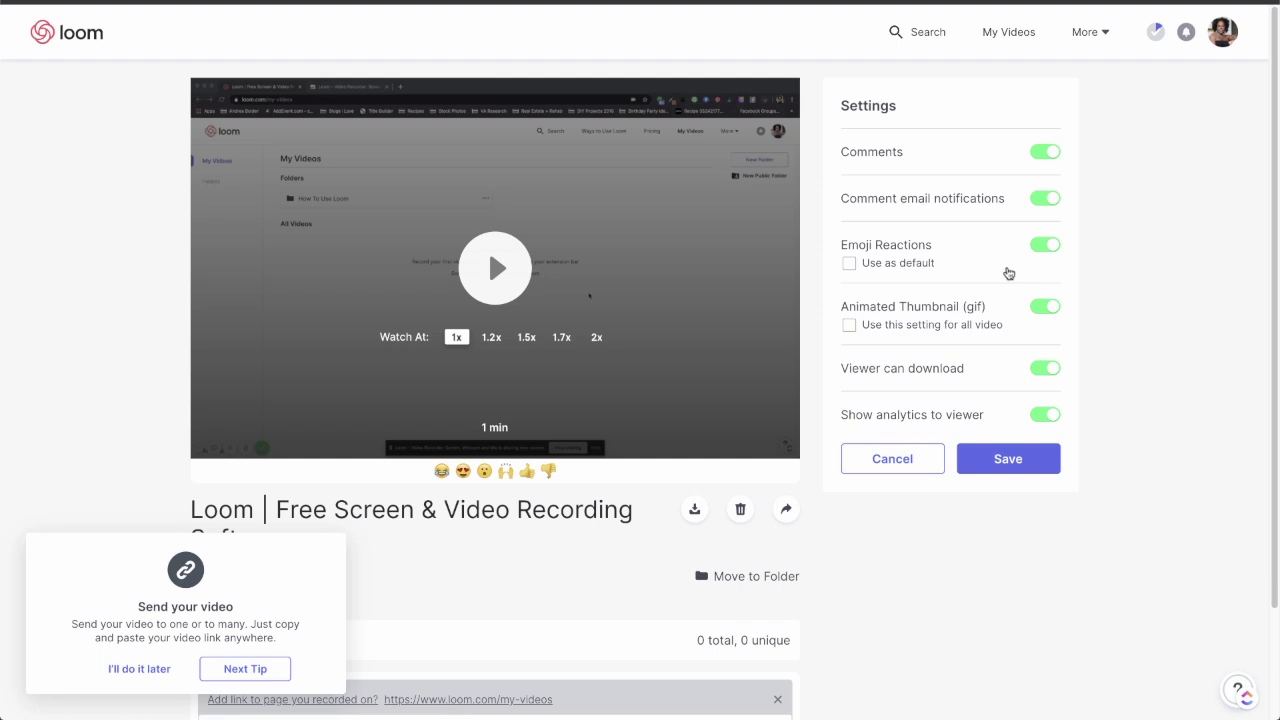
pyautogui.click(849, 264)
pyautogui.click(849, 264)
pyautogui.click(998, 463)
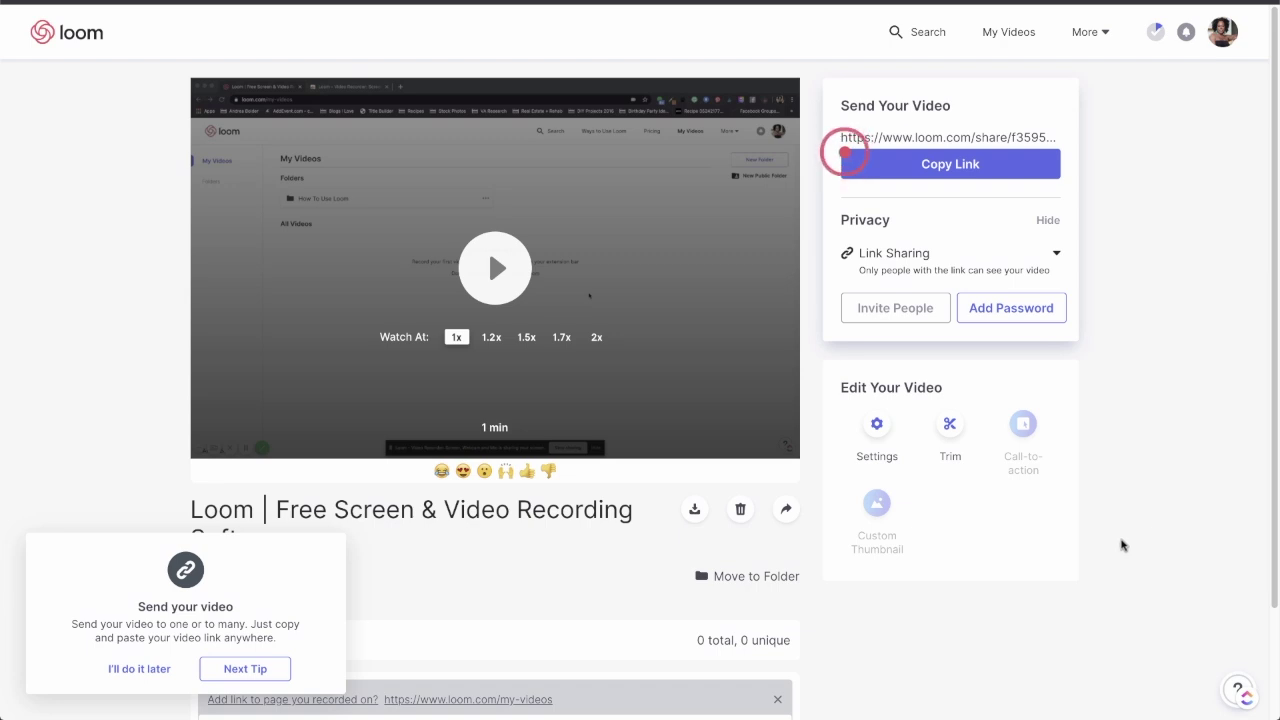
# - Open the 1:46 recording from My Videos and display its sharing options
pyautogui.click(1022, 39)
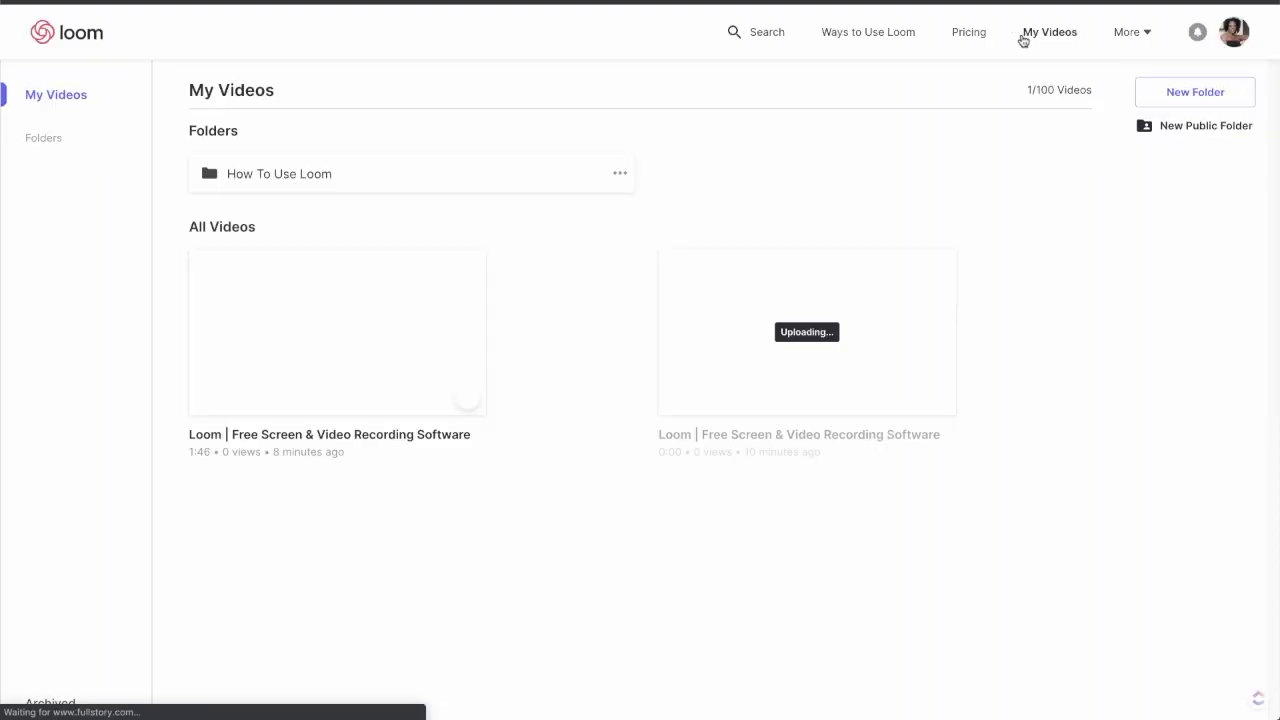
pyautogui.click(465, 269)
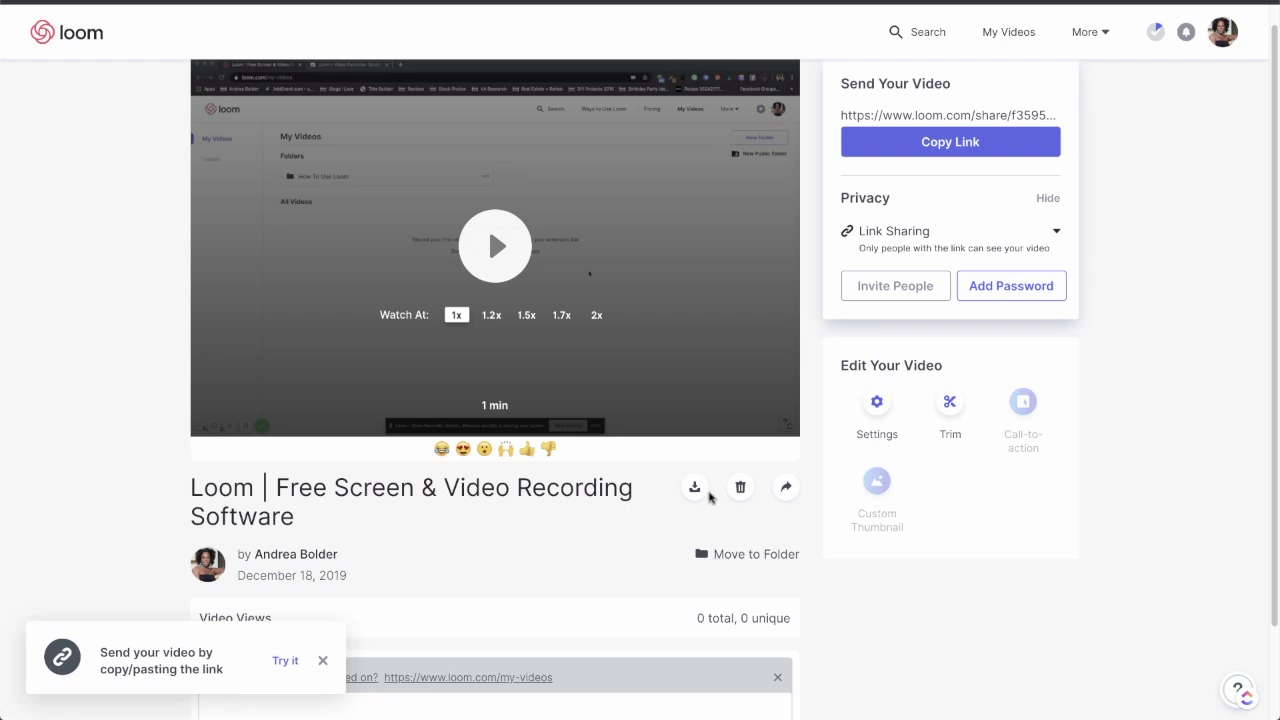
pyautogui.click(786, 490)
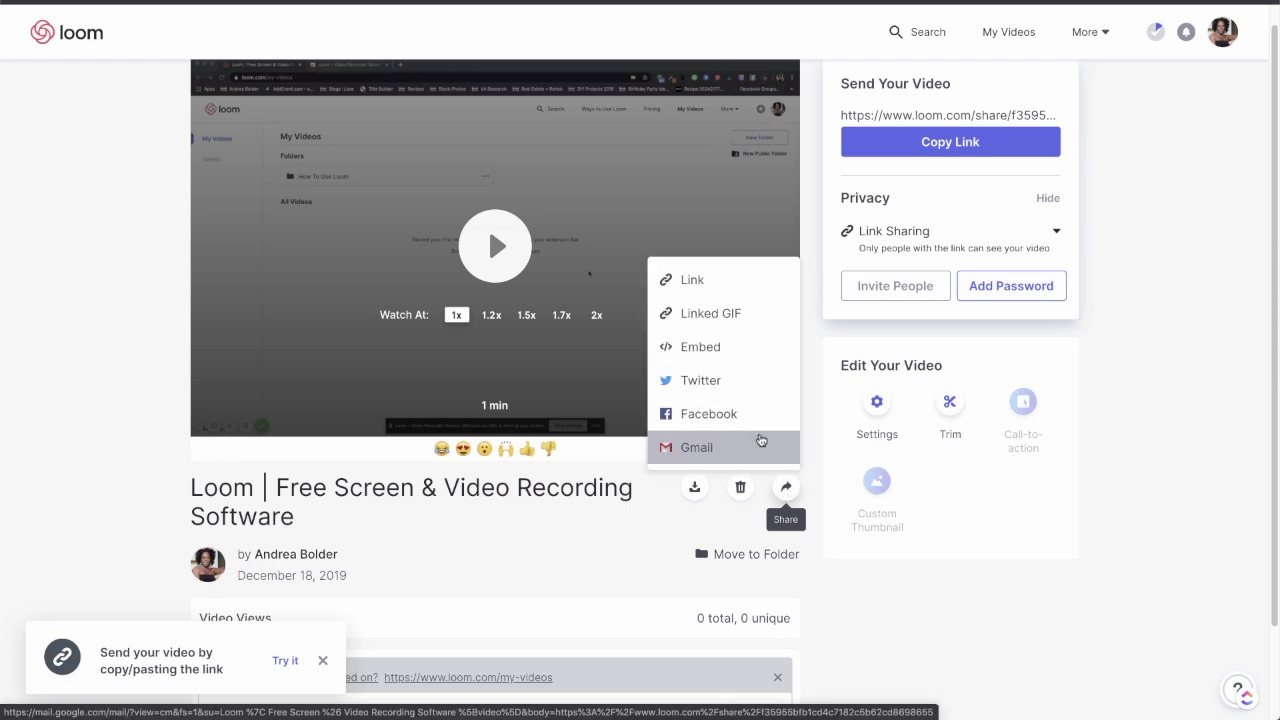